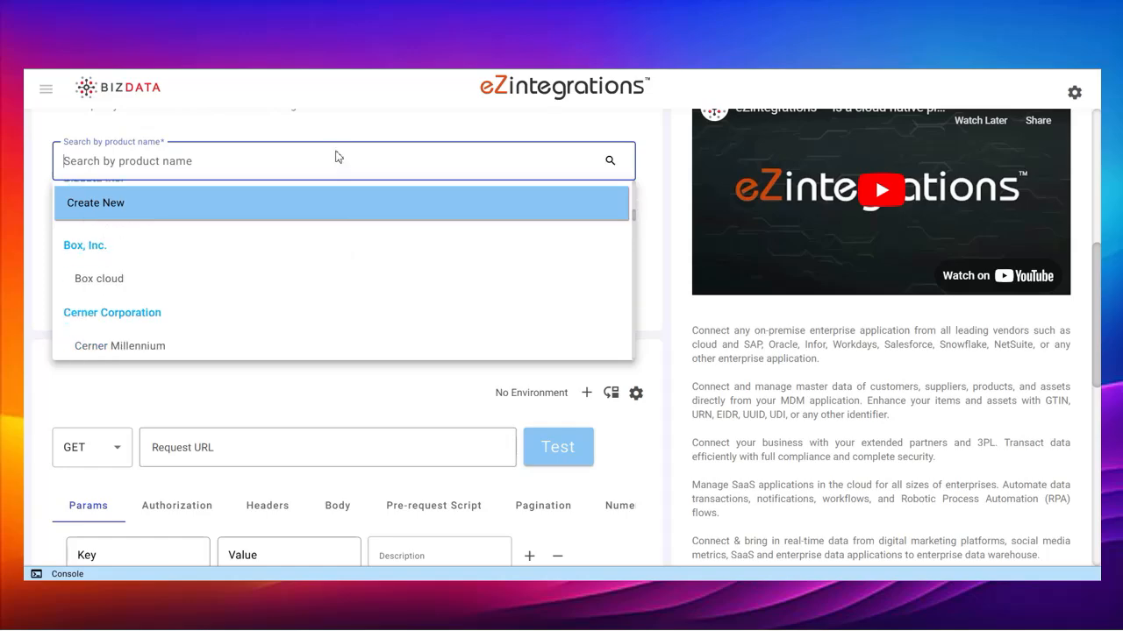
- Select SharePoint as the data source product and choose one of its business objects
type("Sha")
left_click(179, 272)
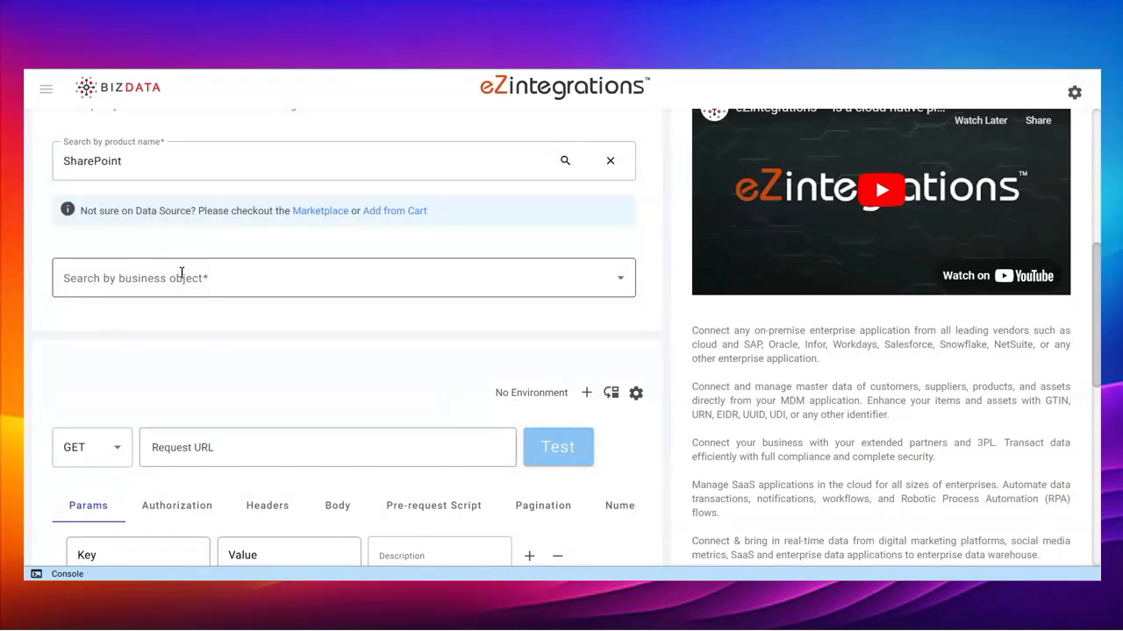
left_click(179, 278)
left_click(100, 319)
- Replace the GET request URL with the Microsoft Graph v1.0 group URL ending in /drive/root/children/pdf_document/children
scroll(652, 422, "down", 3)
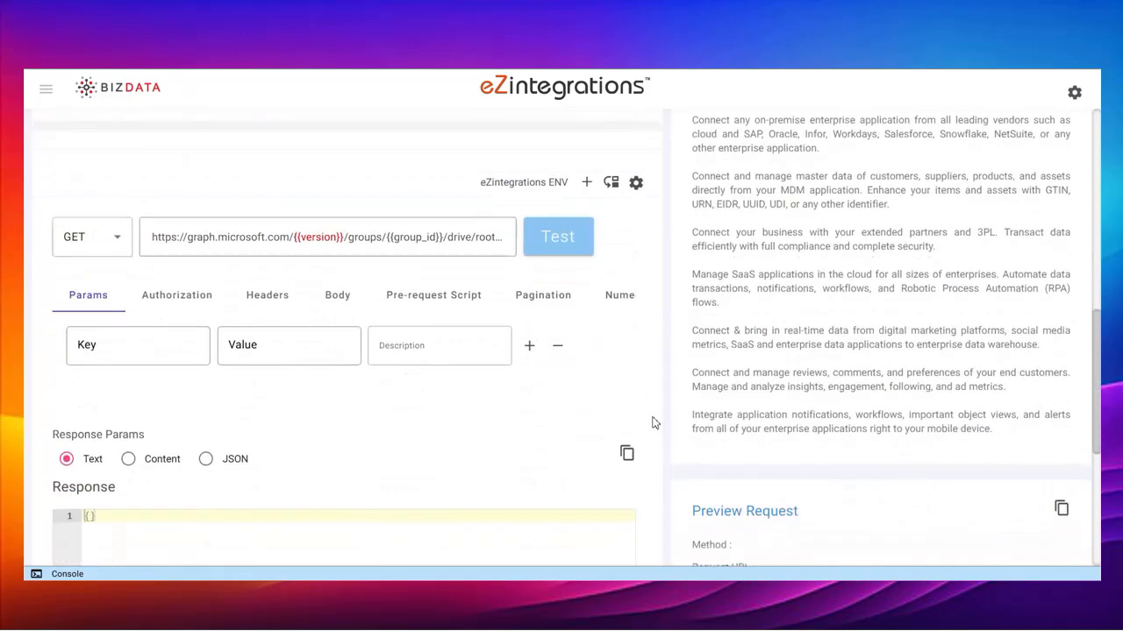
left_click(306, 247)
key("ctrl+a")
key("ctrl+v")
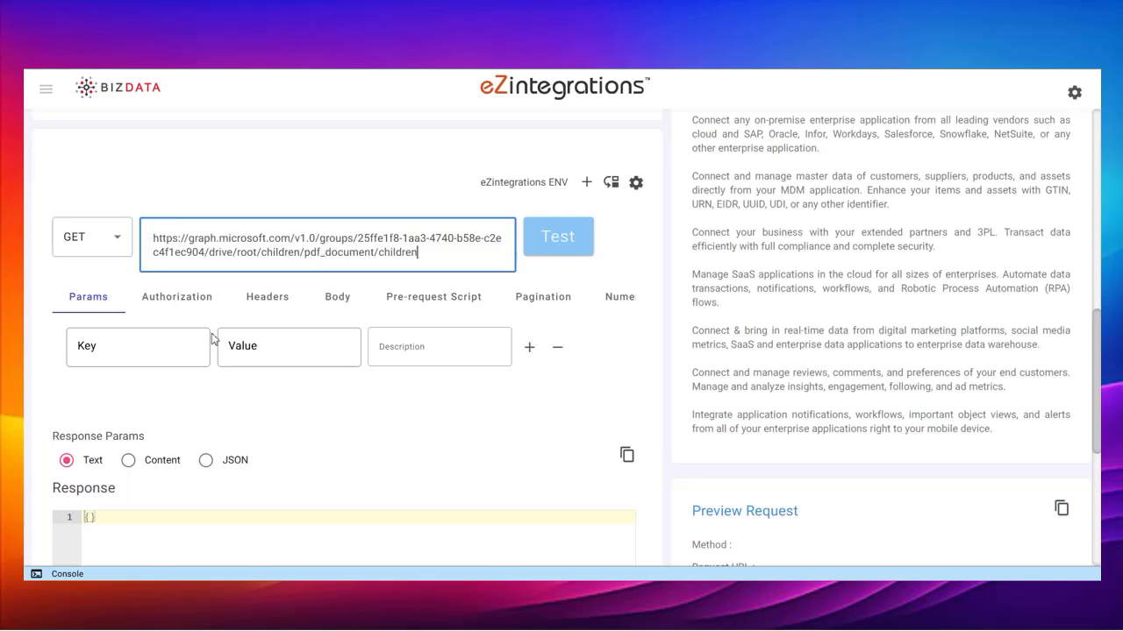
- Replace the OAuth 2.0 refresh token endpoint body with JSON containing the client ID, refresh token, refresh_token grant type and client secret
left_click(203, 298)
scroll(514, 348, "down", 2)
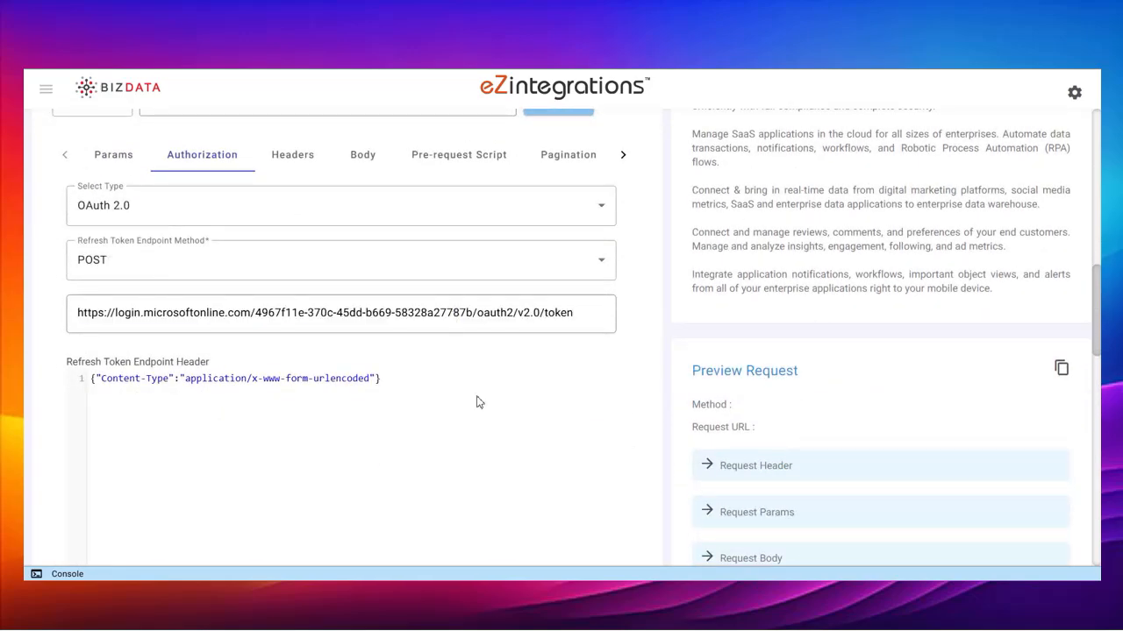
scroll(479, 402, "down", 5)
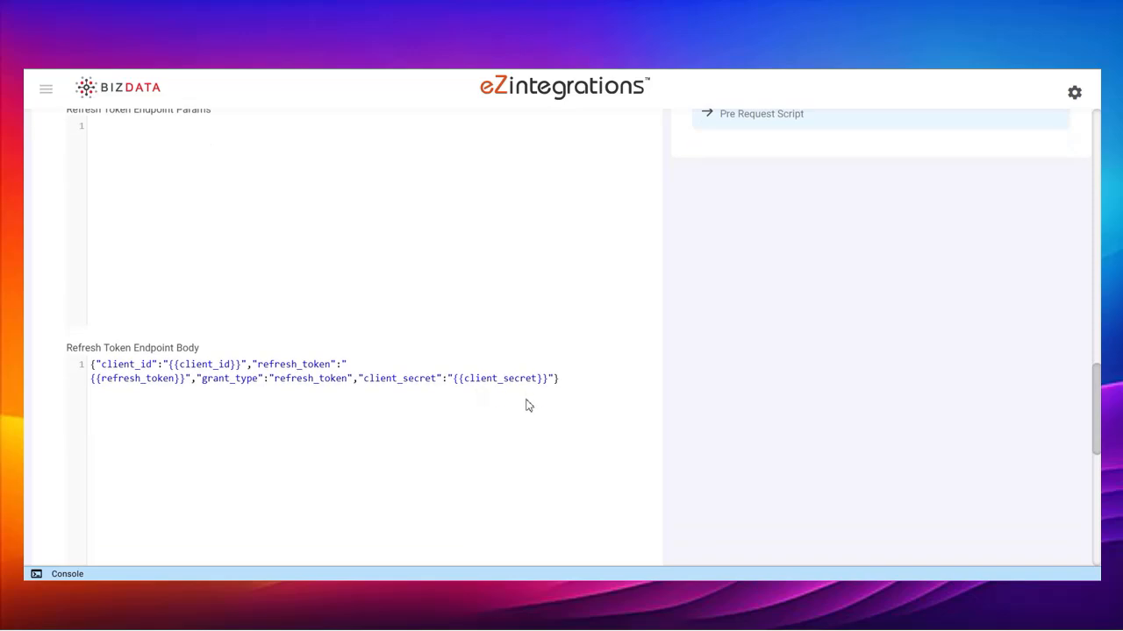
key("ctrl+a")
key("ctrl+v")
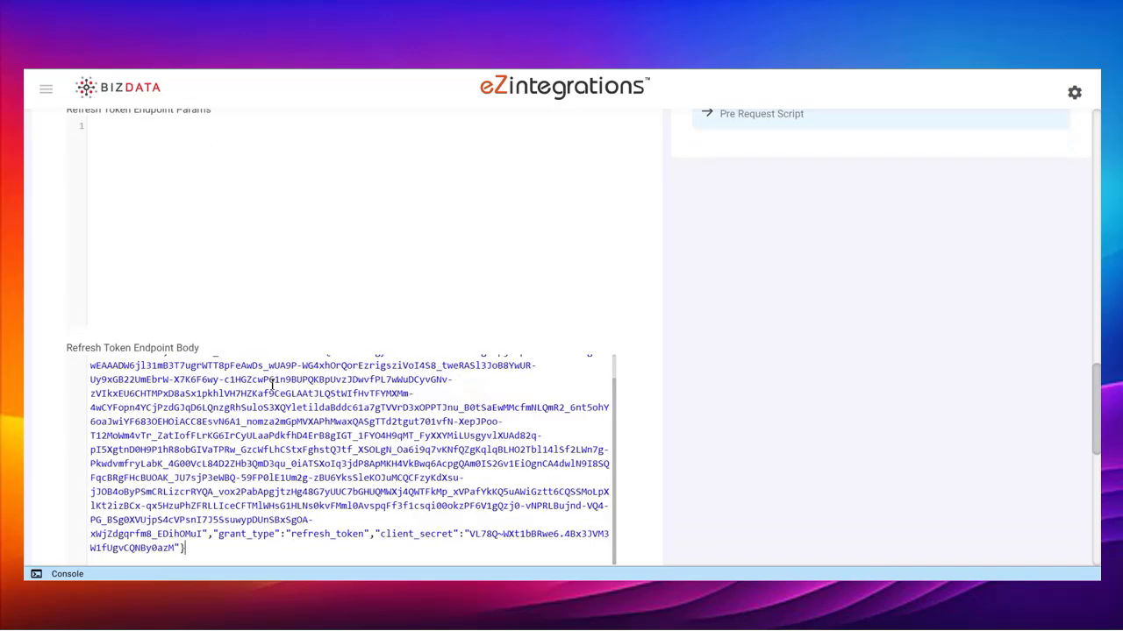
- Test the SharePoint request, review its response, and continue to the Data Operations stage
scroll(554, 356, "up", 8)
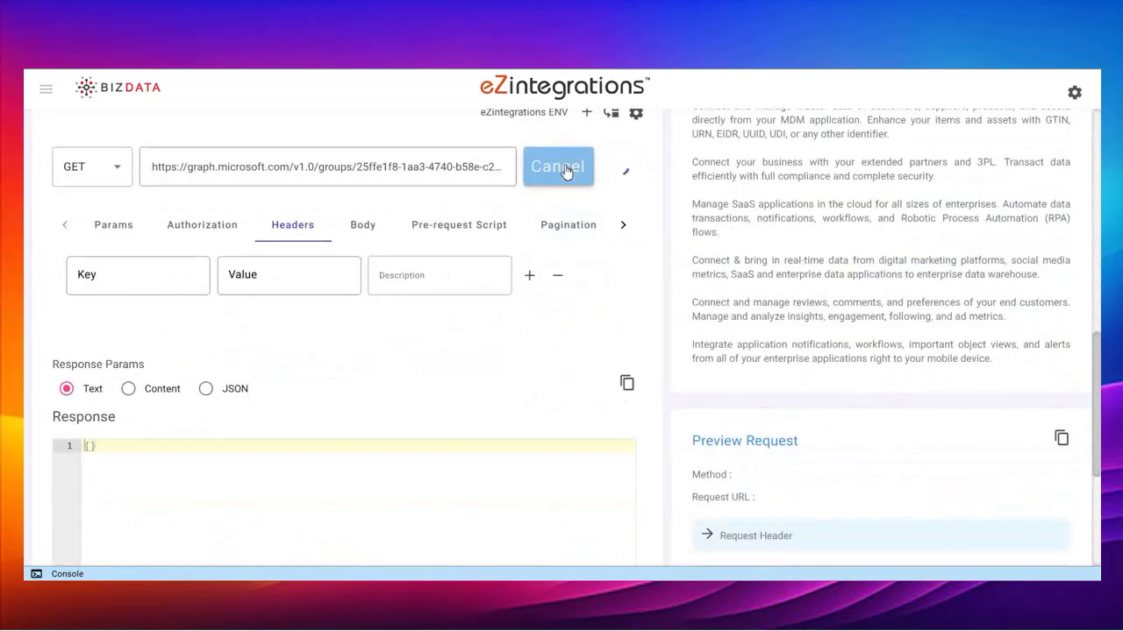
scroll(482, 383, "down", 3)
scroll(220, 256, "down", 5)
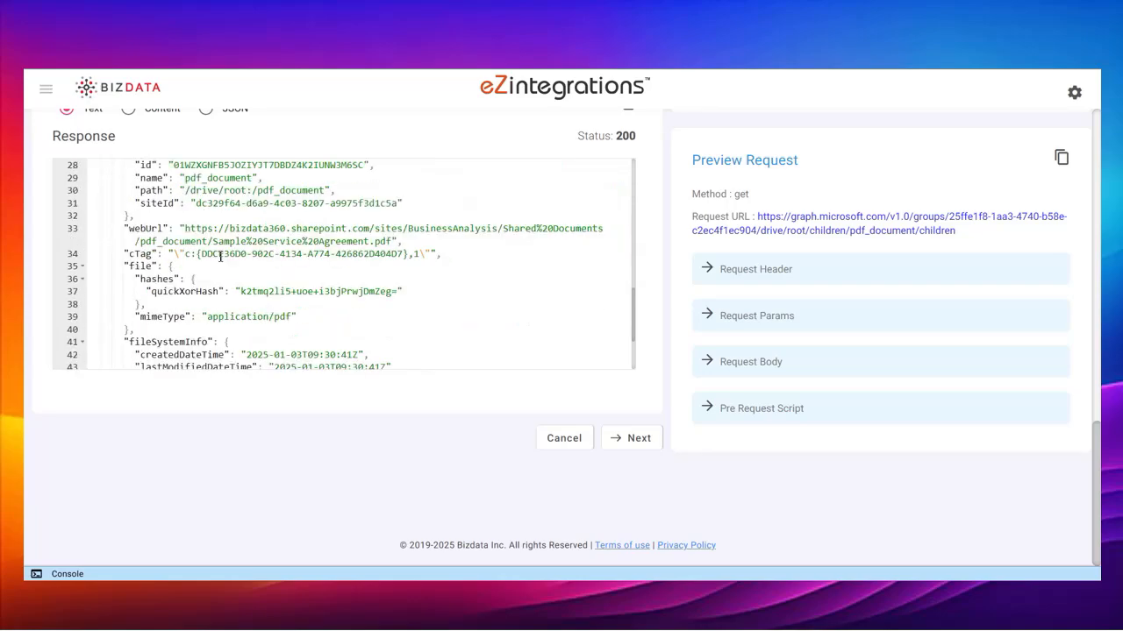
scroll(220, 257, "down", 2)
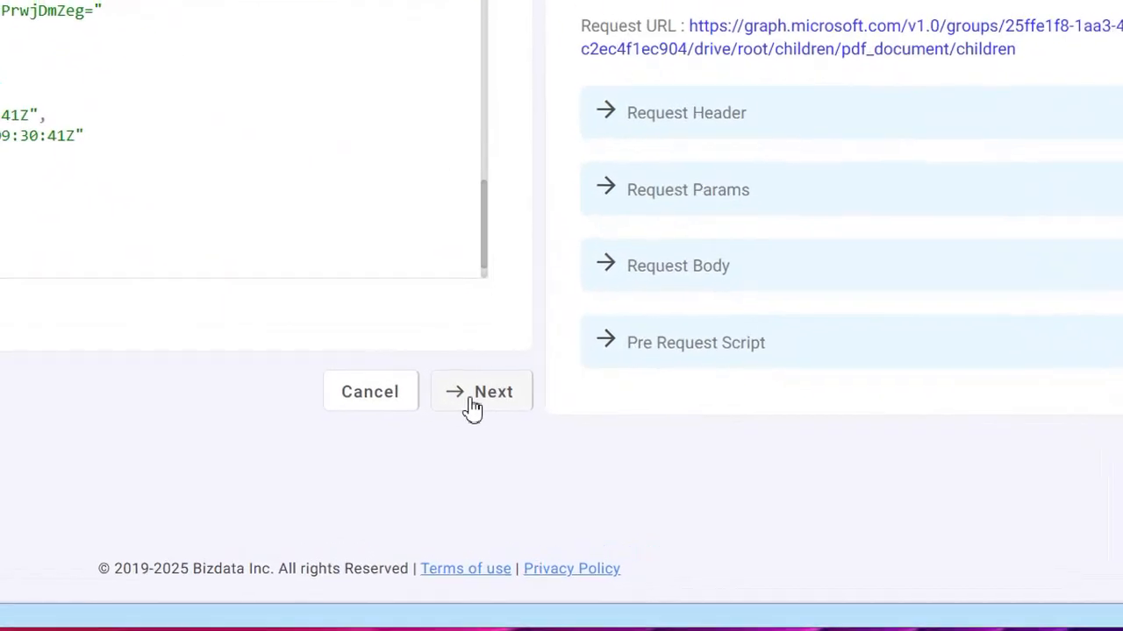
left_click(474, 399)
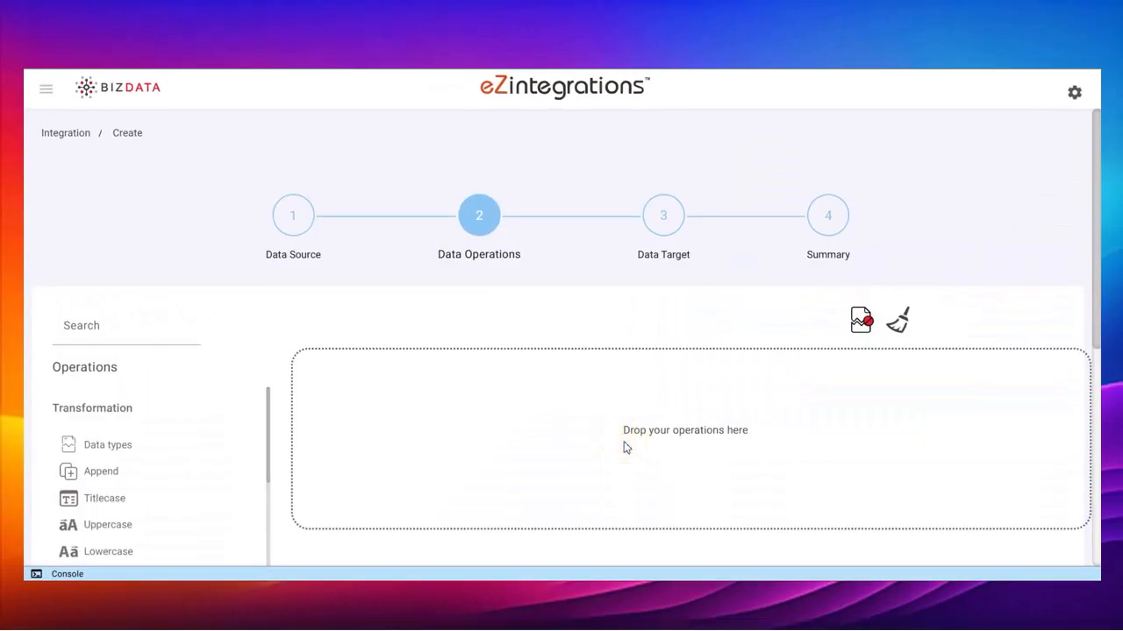
- Add a Single Line to Multiline operation to the pipeline with the chopkey ['bizdata_dataset_response']['value']
scroll(201, 384, "down", 5)
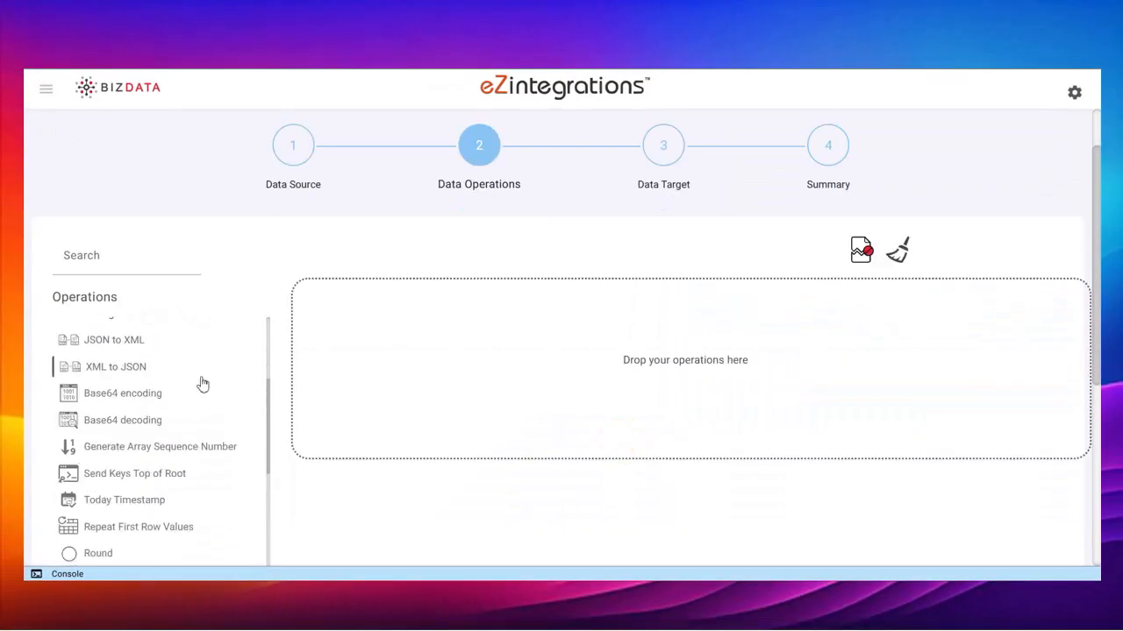
scroll(348, 378, "down", 3)
scroll(226, 351, "down", 10)
scroll(397, 374, "up", 4)
left_click(143, 261)
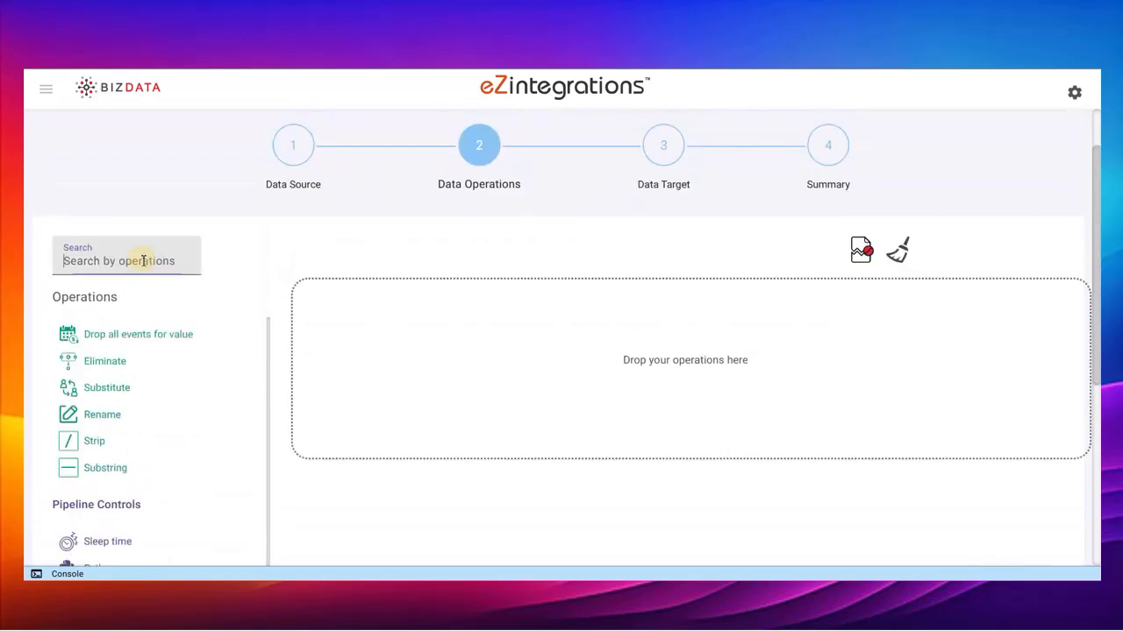
left_click_drag(123, 423, 442, 401)
scroll(526, 373, "down", 2)
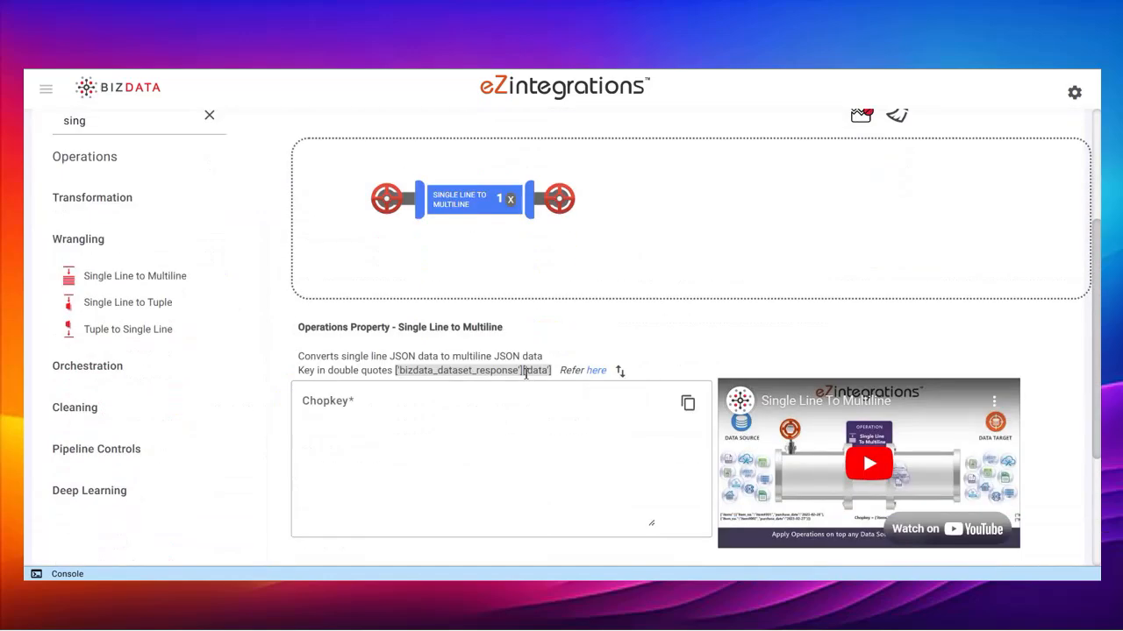
left_click(620, 372)
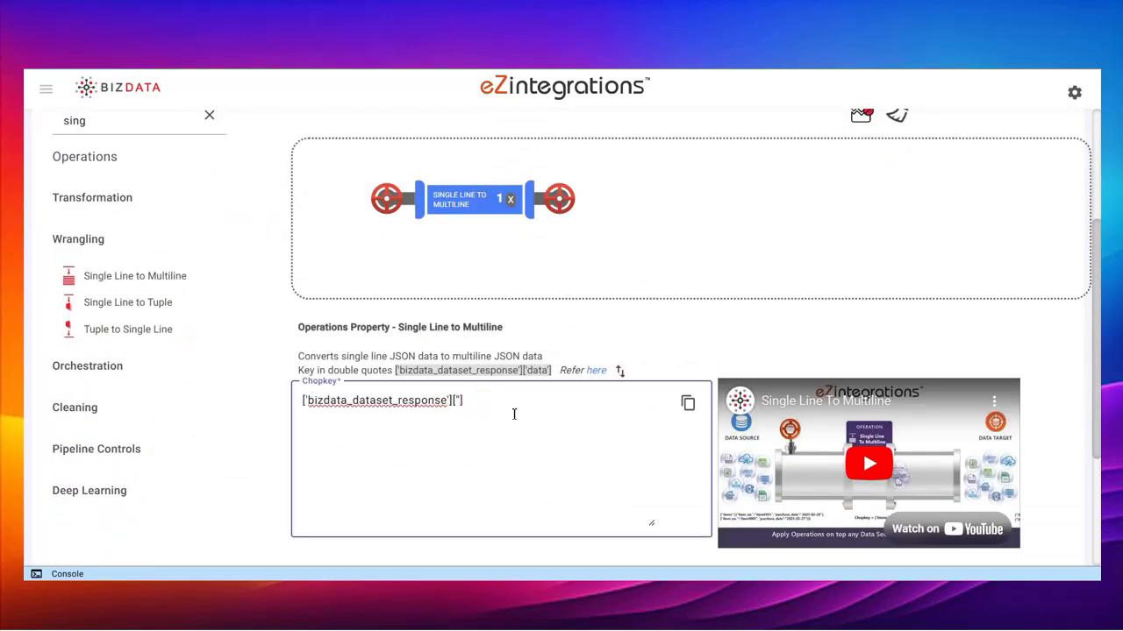
left_click(215, 130)
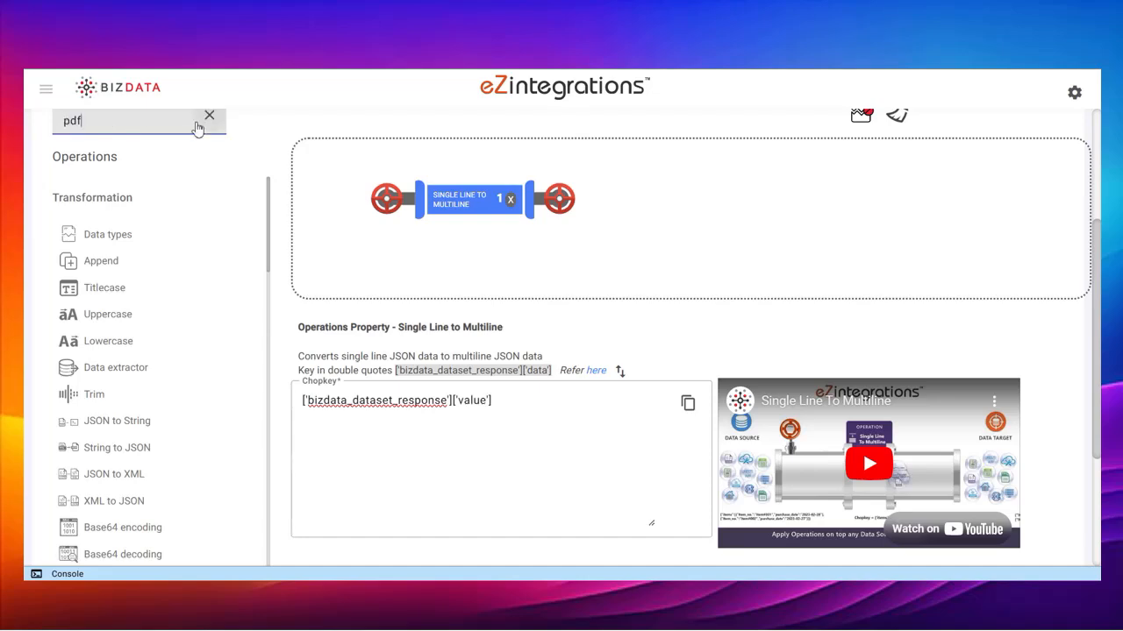
left_click_drag(115, 234, 562, 188)
left_click(620, 410)
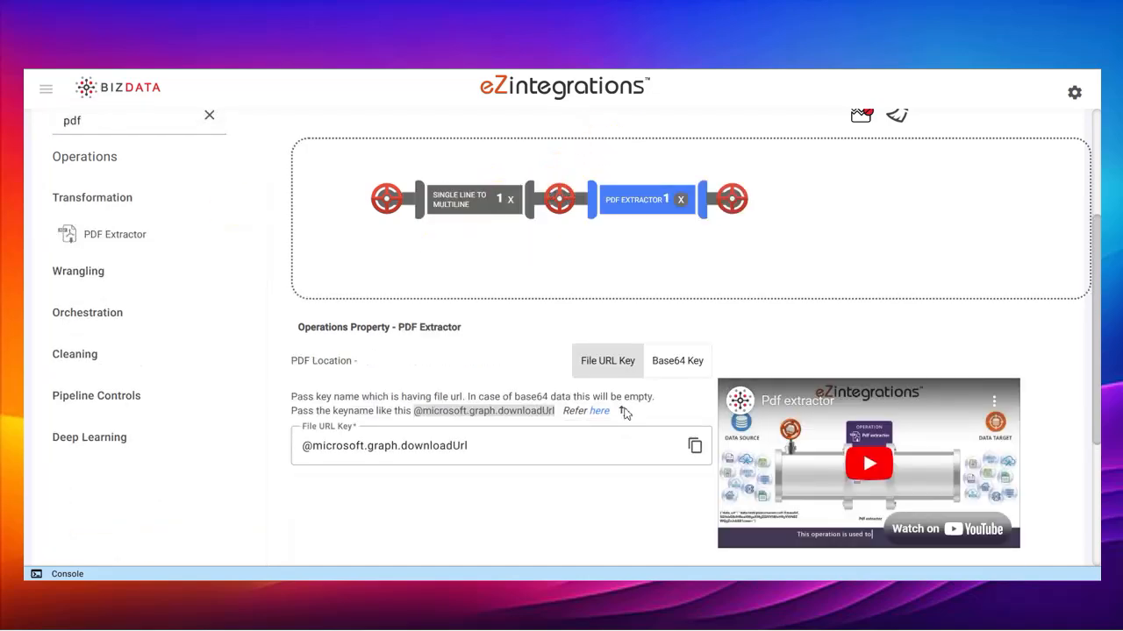
- Add a JSON to String operation after PDF Extractor for the key "processed_text"
scroll(1096, 114, "up", 1)
left_click(211, 189)
left_click_drag(116, 498, 439, 321)
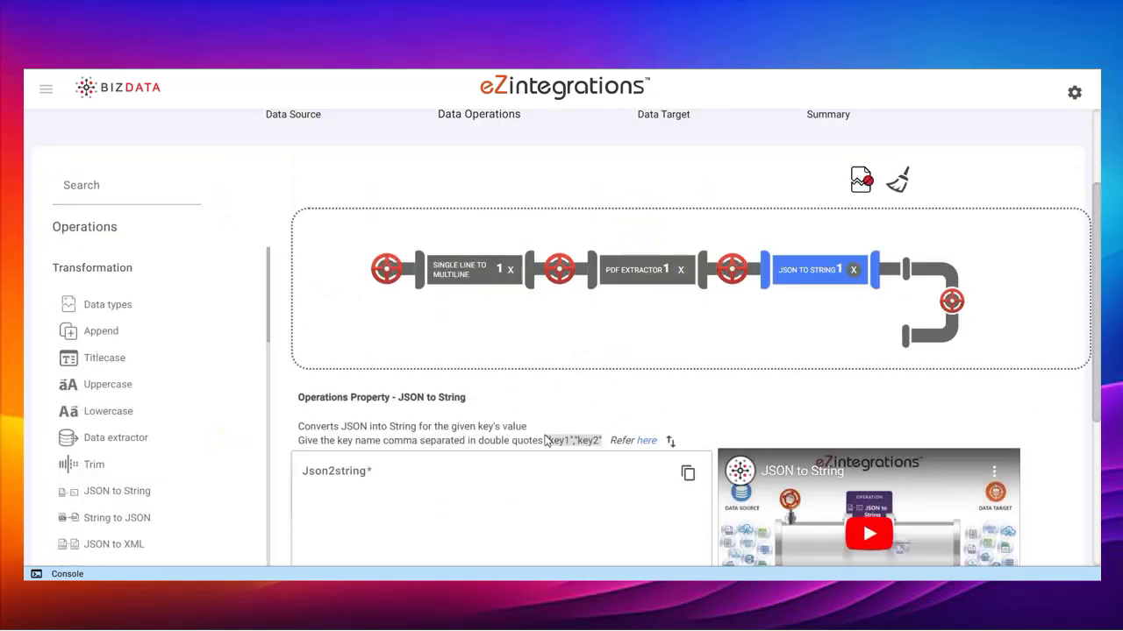
left_click(440, 518)
- Add a Substitute operation after JSON to String that replaces line breaks with nothing: "processed_text","\n",""
left_click(113, 188)
type("sub")
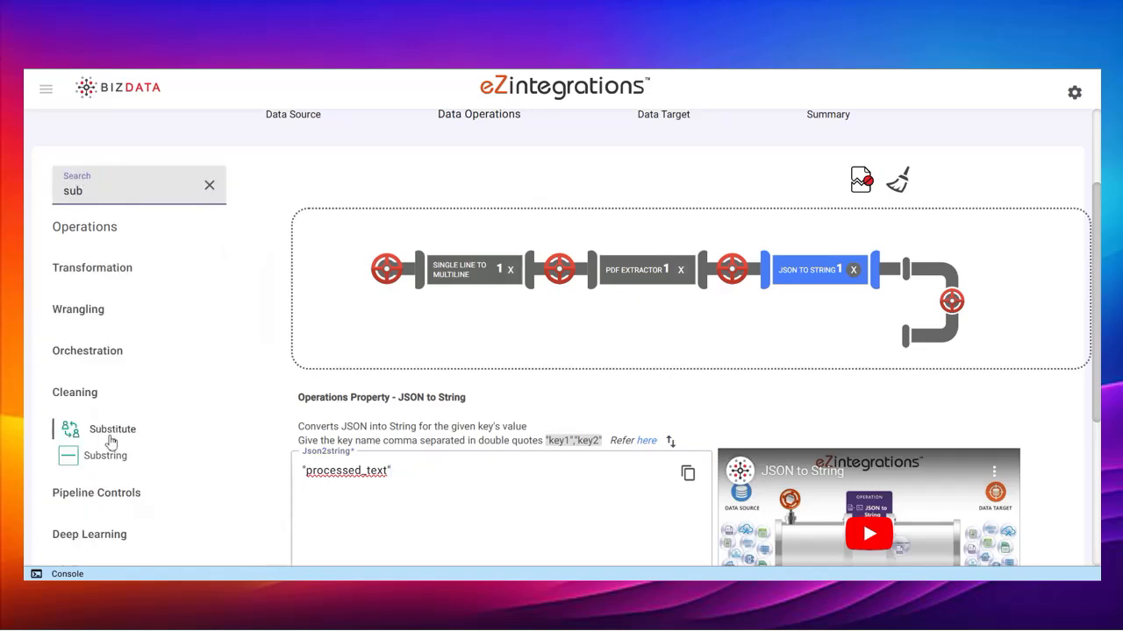
left_click_drag(109, 435, 891, 246)
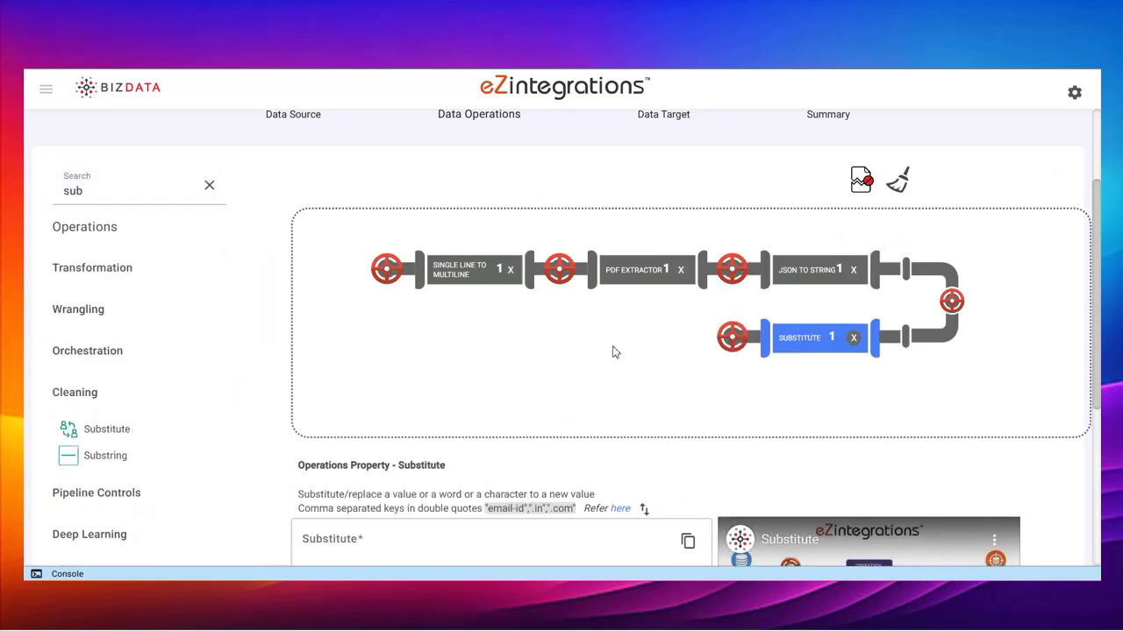
scroll(599, 378, "down", 2)
left_click(526, 374)
- Add a String to JSON operation after Substitute for the key "processed_text"
scroll(525, 375, "up", 2)
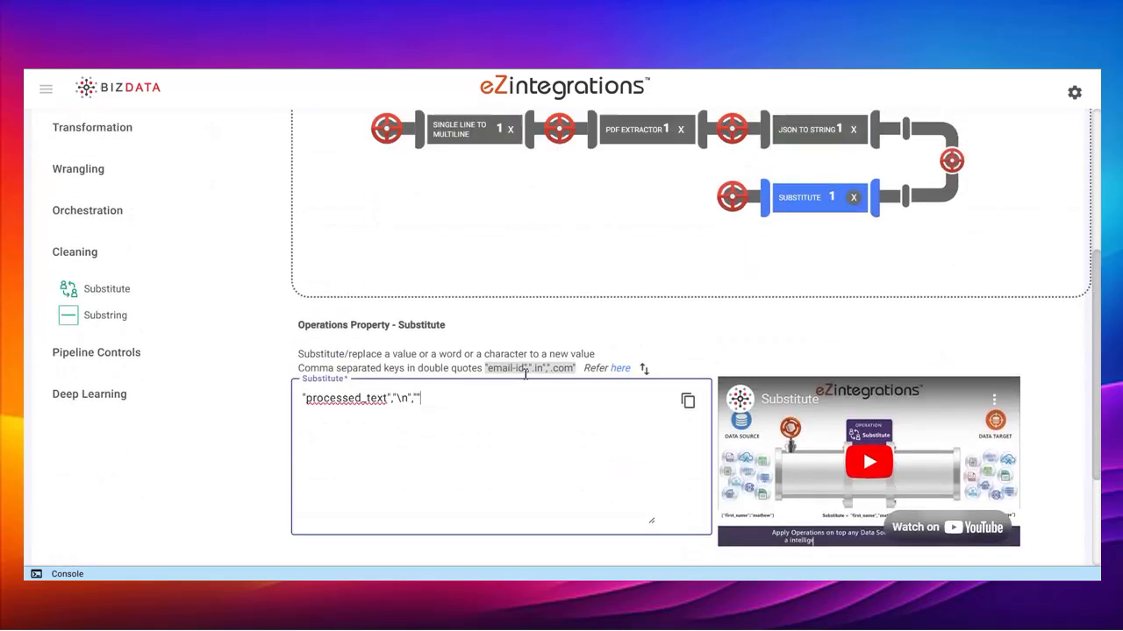
left_click(205, 118)
left_click_drag(120, 446, 646, 267)
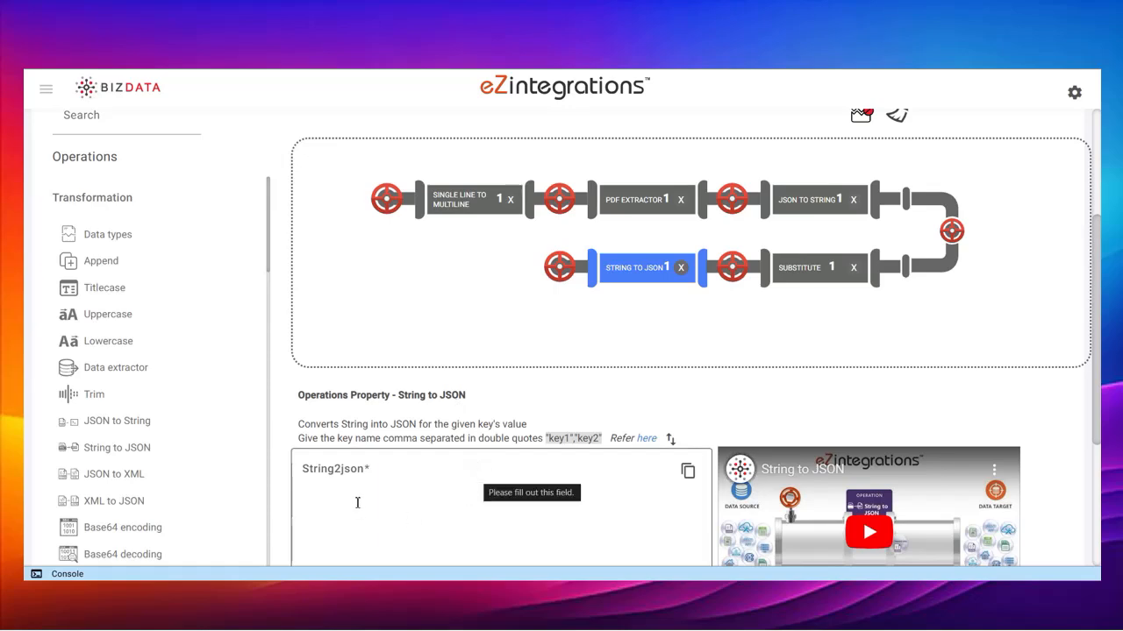
left_click(385, 494)
type("\"processed_text\"")
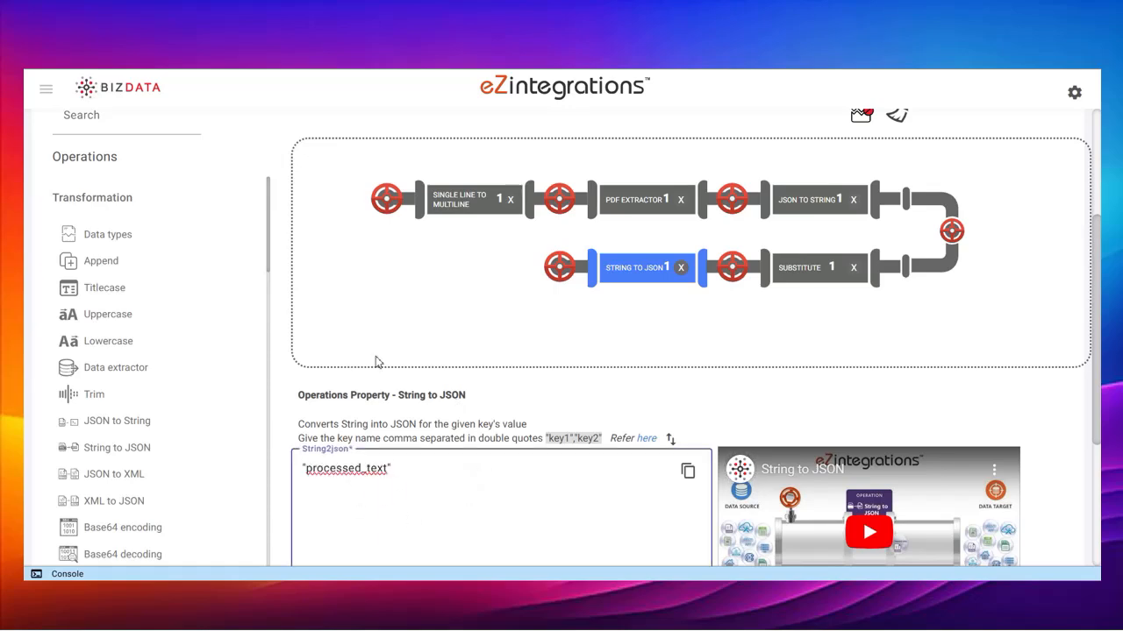
- Add an API operation to the pipeline after String to JSON
left_click(165, 121)
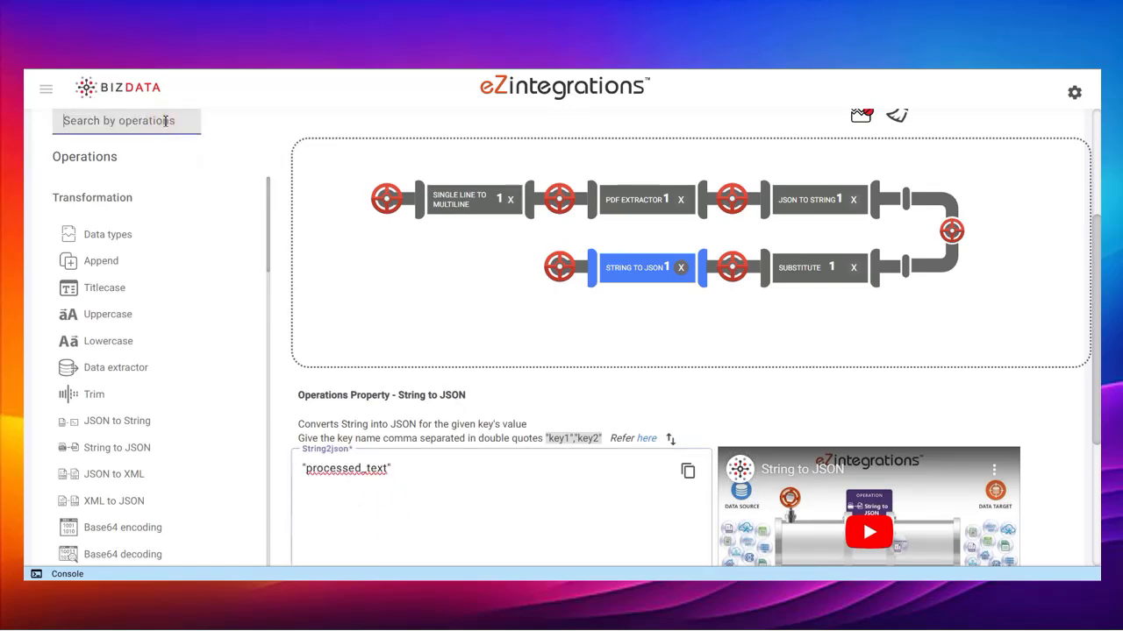
type("api")
left_click_drag(88, 317, 504, 267)
scroll(526, 371, "down", 2)
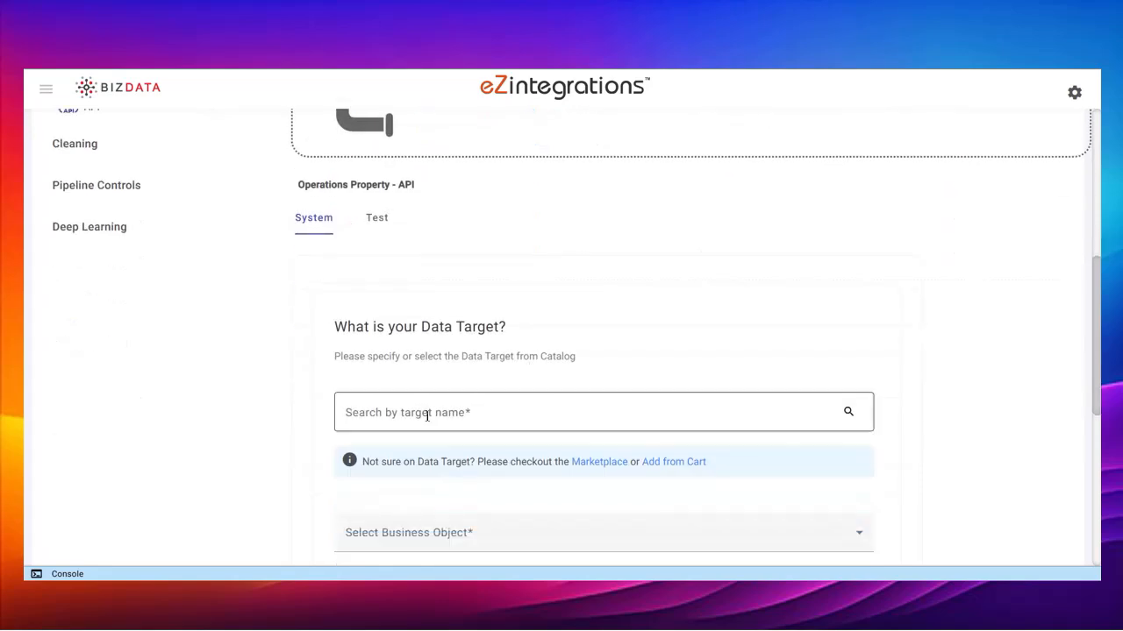
- Create a new API data target with product and target name Bizdata Embeddings and business object Embeddings
left_click(365, 219)
left_click(321, 221)
scroll(410, 268, "down", 2)
left_click(447, 274)
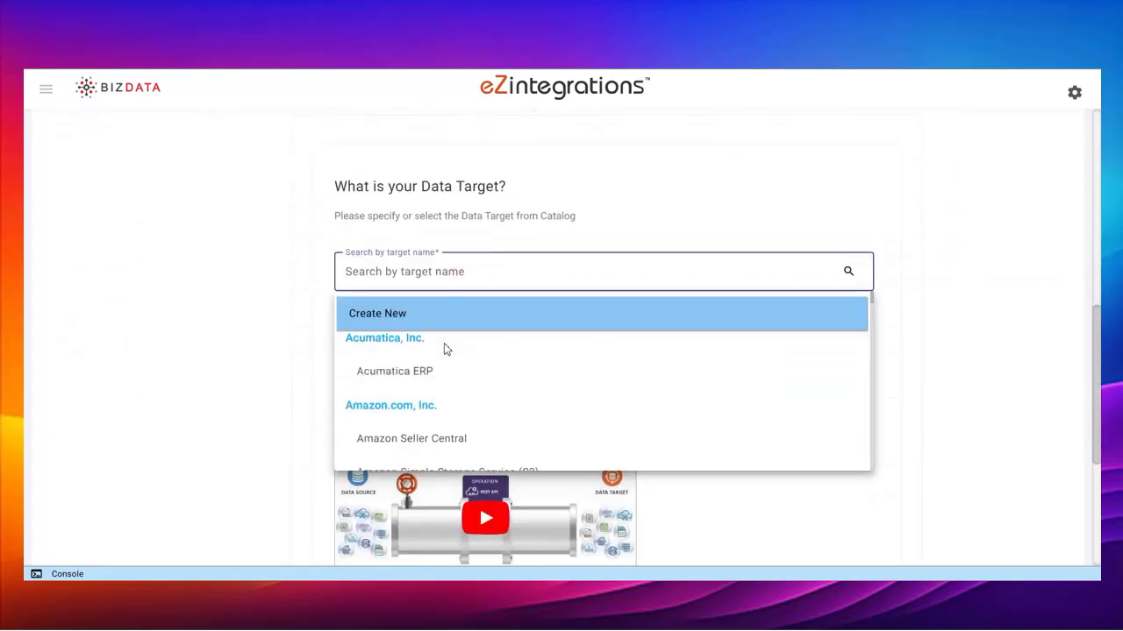
left_click(393, 324)
left_click(483, 271)
type("Bizdata Embeddings")
left_click(400, 383)
type("Bizdata Embeddings")
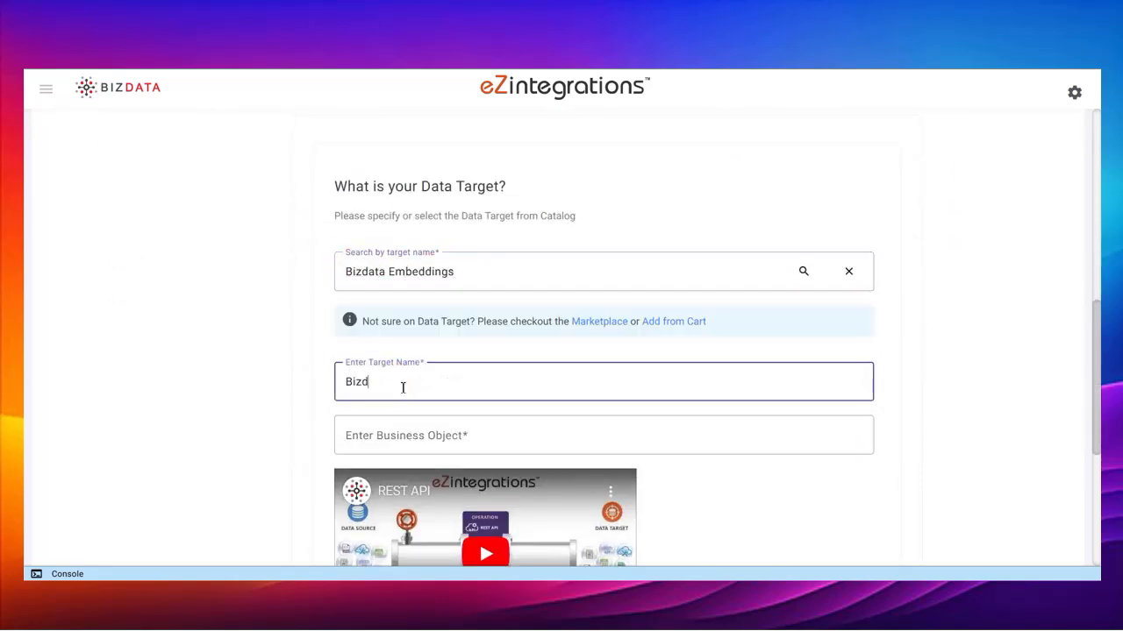
left_click(401, 436)
type("Embeddings")
scroll(937, 412, "up", 2)
left_click(377, 218)
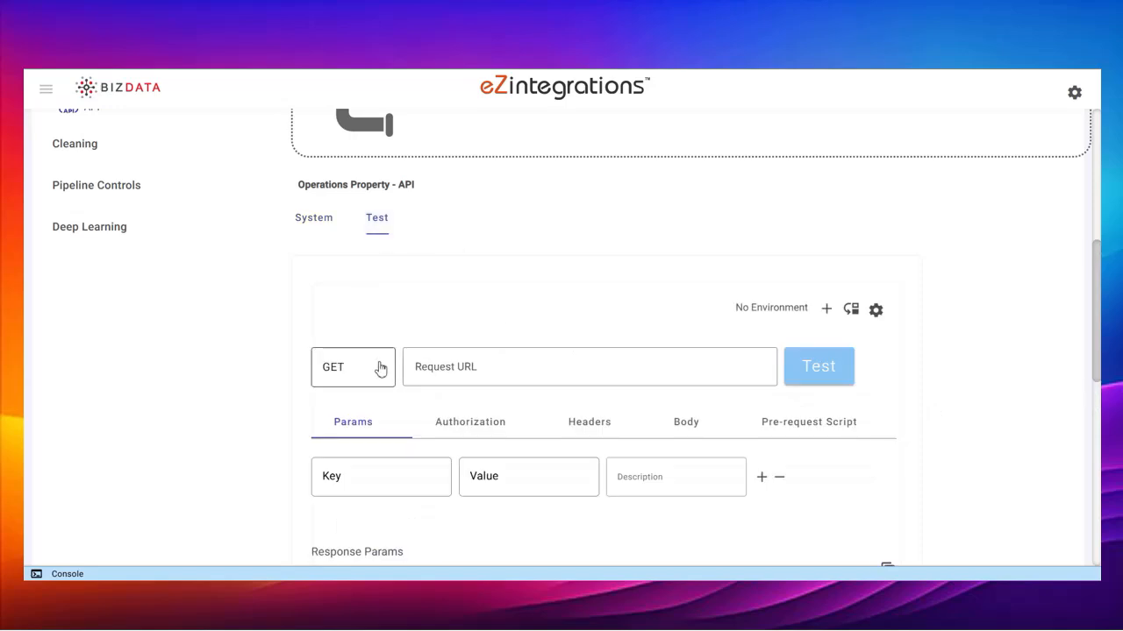
left_click(378, 368)
left_click(354, 453)
left_click(439, 375)
- Add a Content-Type header with value application/json and an X-API-Key header to the embeddings request
left_click(492, 428)
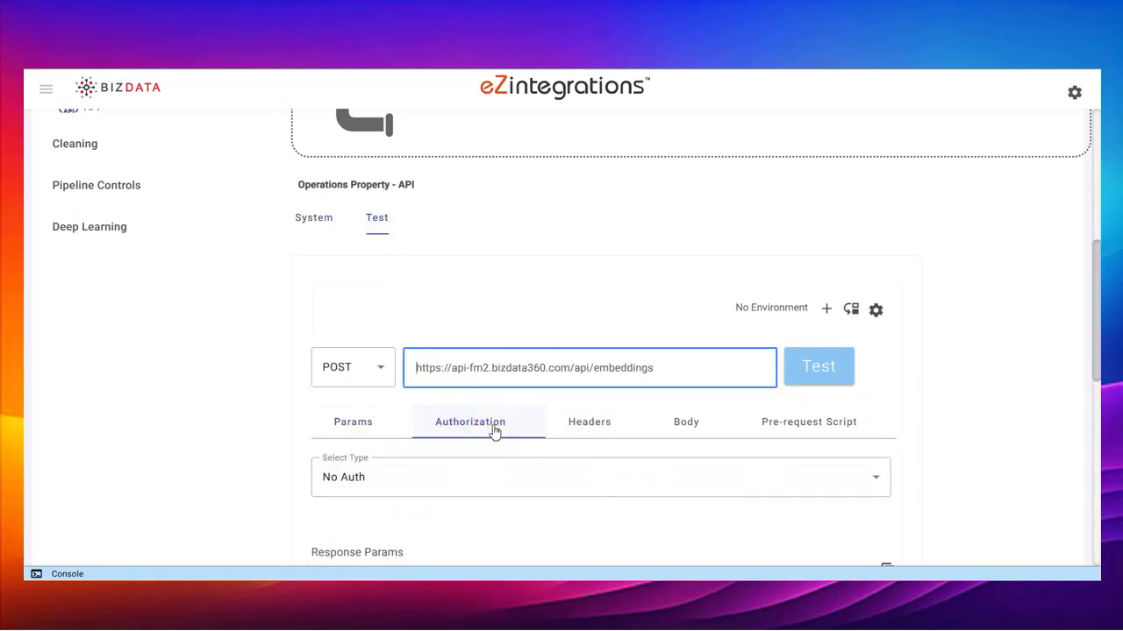
left_click(603, 427)
left_click(402, 478)
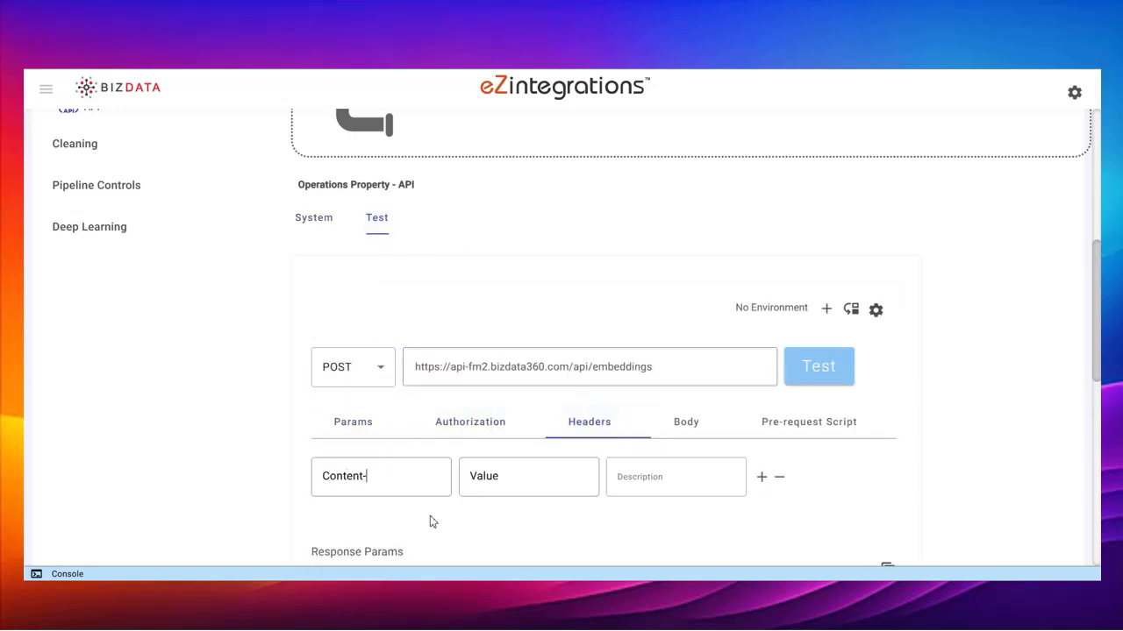
left_click(763, 478)
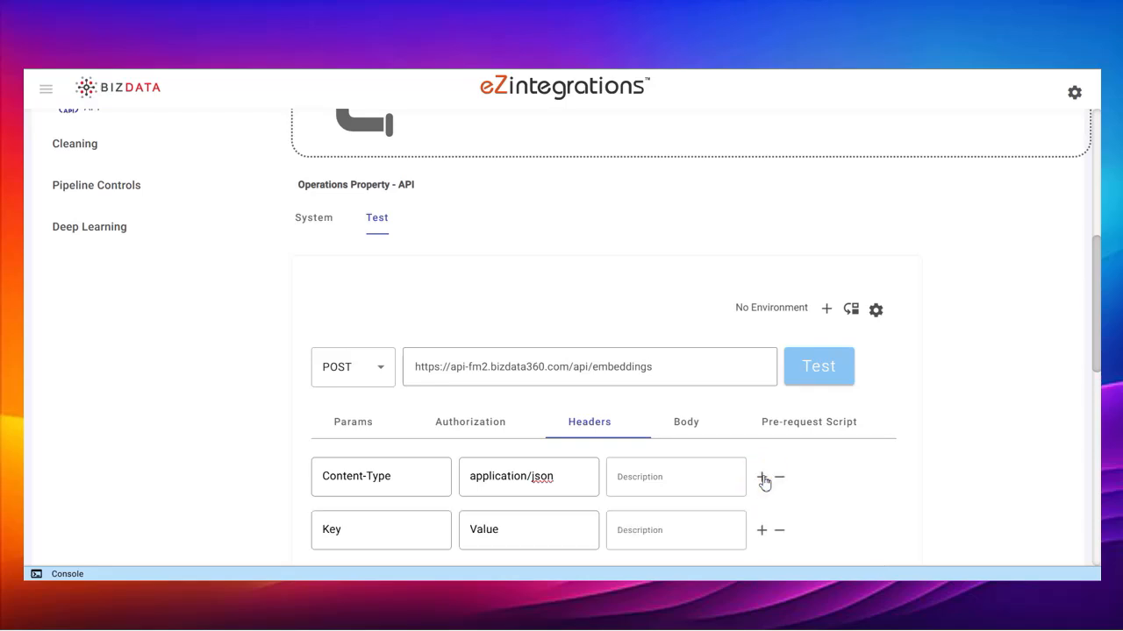
scroll(830, 477, "down", 2)
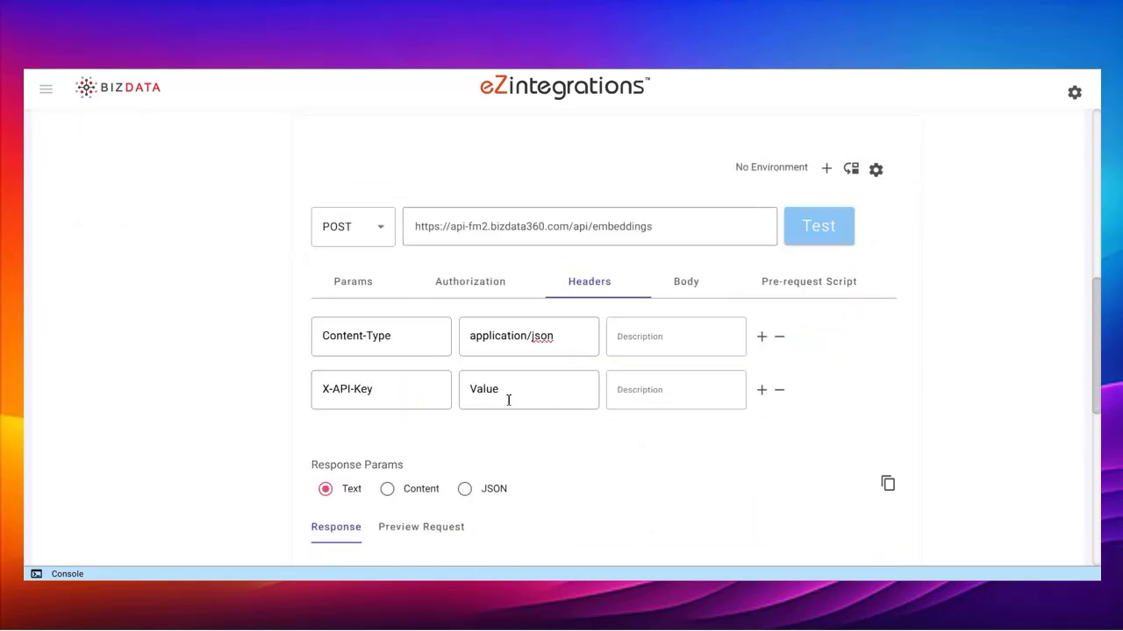
- Set the request's text body to {"model": "goldfinch1-embed:137m","prompt": "{%^processed_text^%}"}
left_click(687, 286)
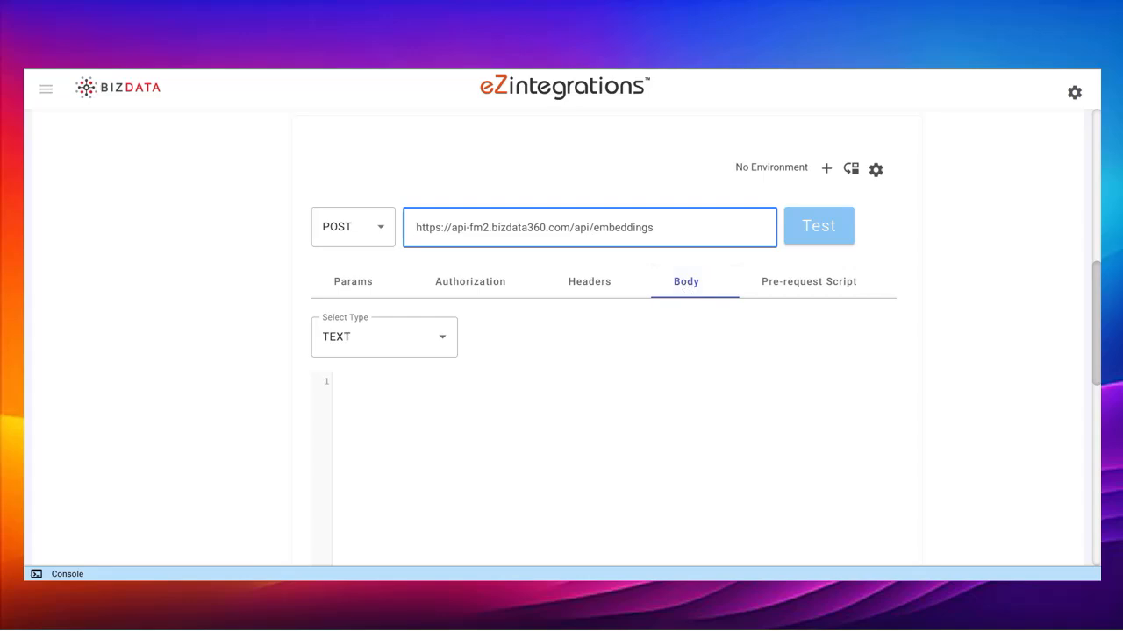
left_click(424, 397)
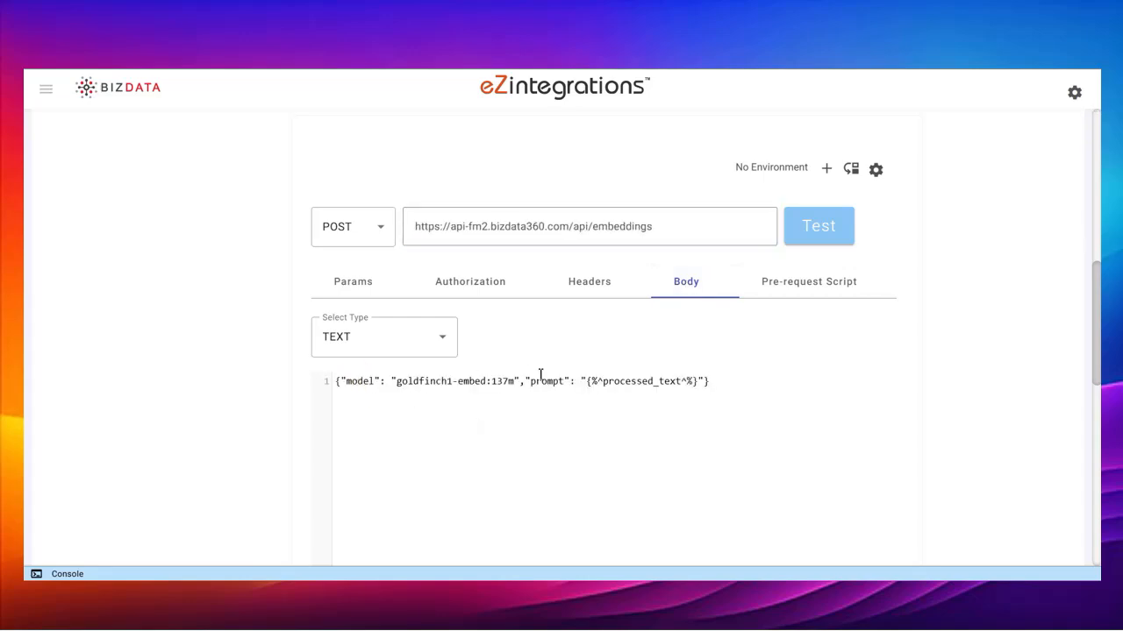
- Add a Send Keys Top of Root operation to the pipeline after the API operation
scroll(571, 377, "up", 5)
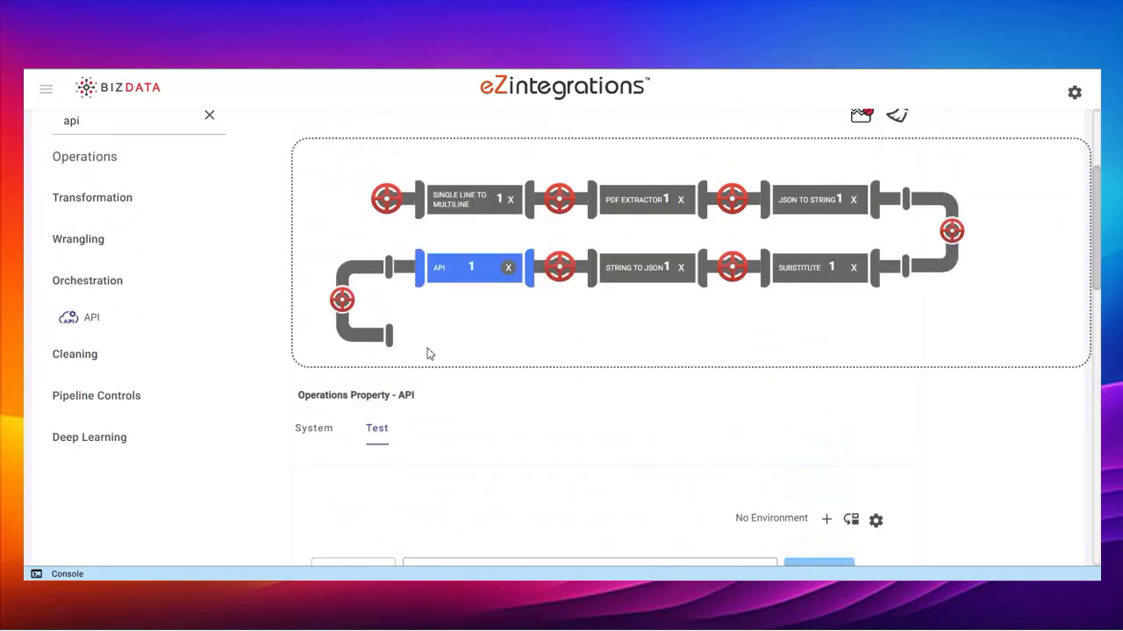
scroll(428, 354, "up", 1)
left_click(208, 185)
scroll(132, 419, "down", 3)
left_click_drag(114, 465, 503, 423)
- Add a second API operation to the pipeline after Send Keys Top of Root
scroll(687, 389, "up", 2)
left_click(133, 263)
type("api")
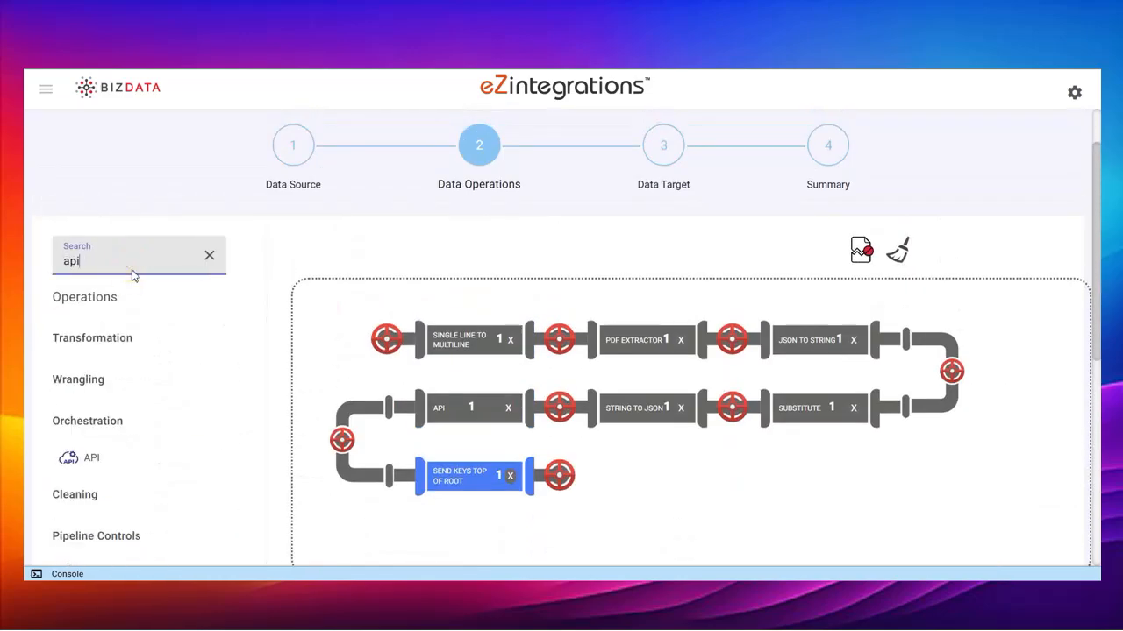
left_click_drag(88, 457, 499, 468)
scroll(491, 438, "down", 2)
- Set the new API operation's data target to Qdrant Cloud with its business object, and open its request configuration
left_click(486, 413)
type("q")
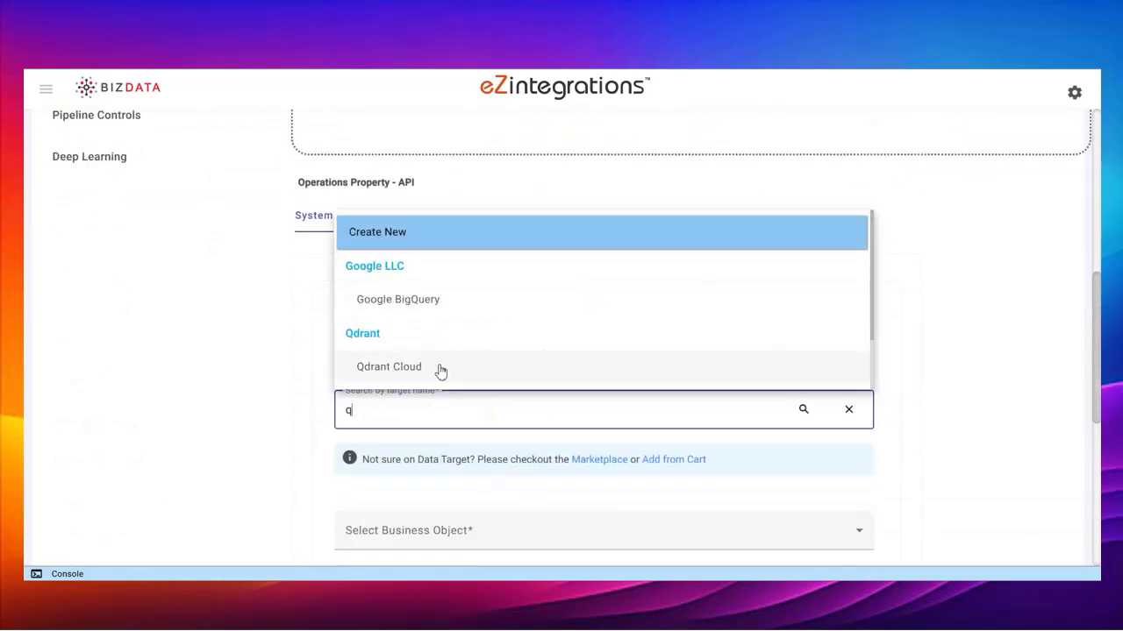
left_click(441, 372)
left_click(527, 289)
left_click(438, 359)
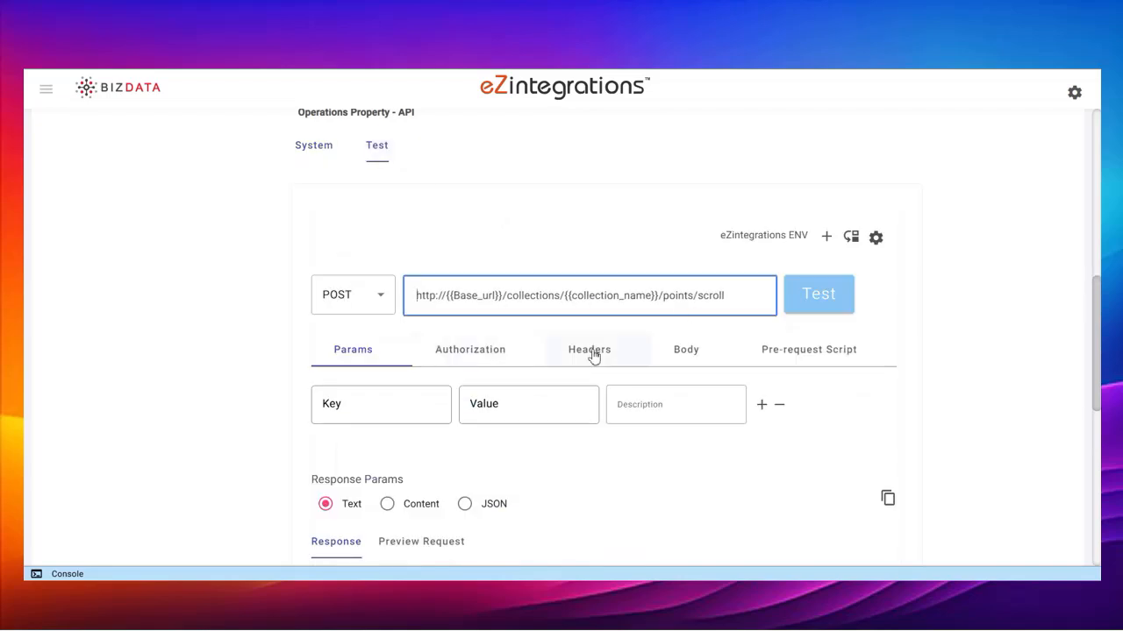
left_click(686, 354)
left_click(589, 351)
left_click(479, 309)
key("ctrl+a")
type("https://1b30e73c-1bc4-41a3-80fd-b88ca4d98a87.europe-west3-0.gcp.cloud.qdrant.io/collections/sample_category_collection/points/scroll")
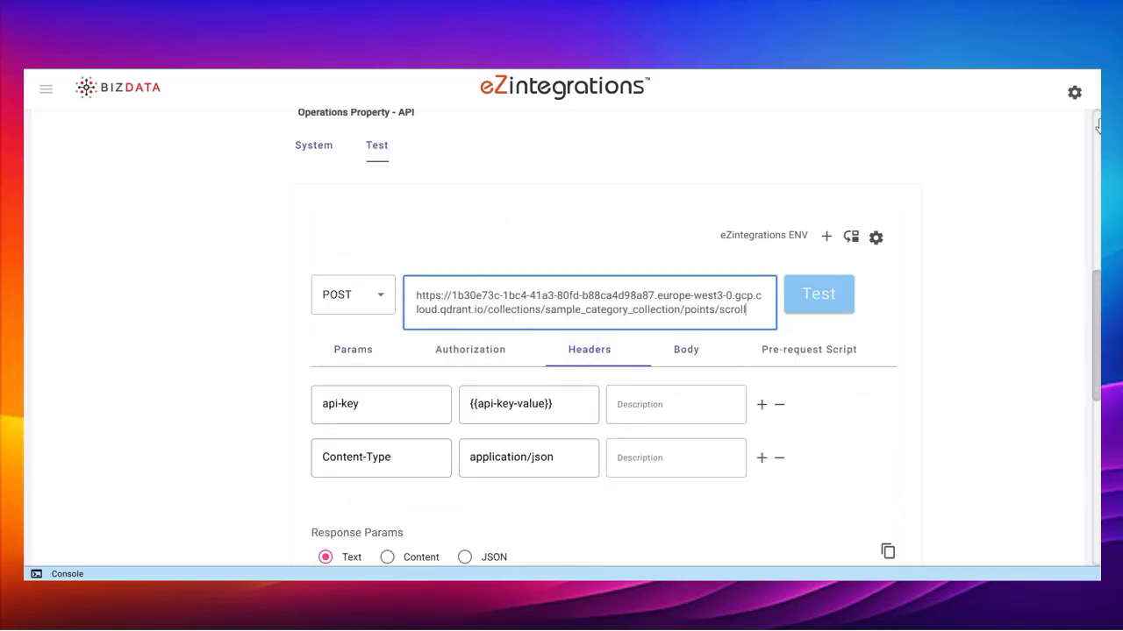
left_click(1098, 127)
- Replace the Qdrant request's body with {"with_payload": ["description"], "filter": {"must": []}, "with_vector": true}
left_click(712, 360)
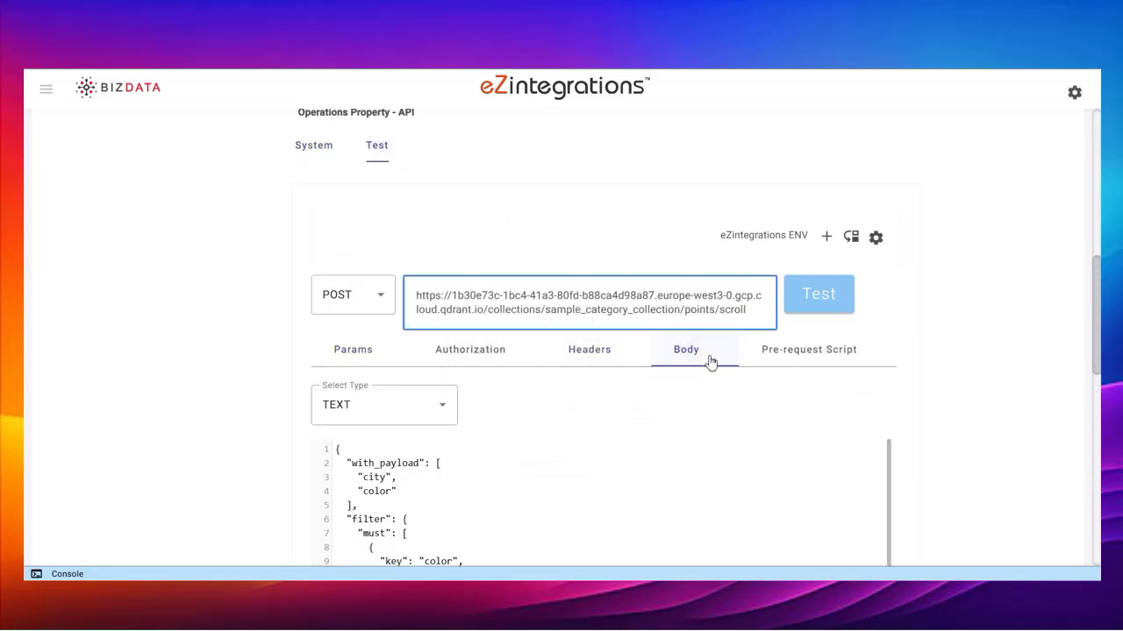
scroll(528, 450, "down", 5)
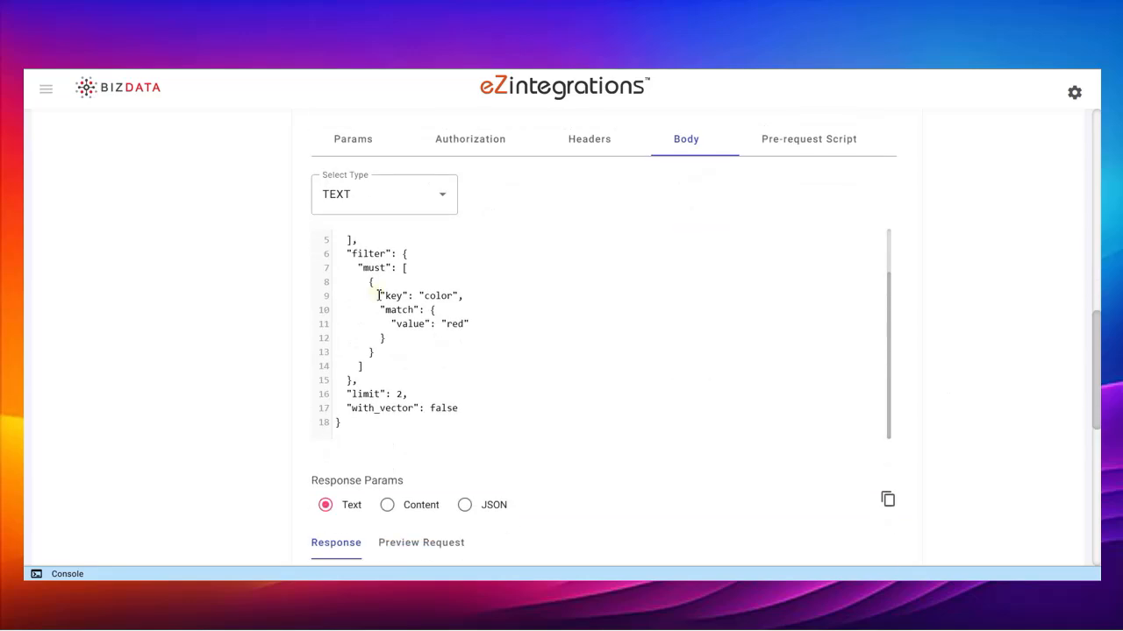
left_click(378, 295)
key("ctrl+a")
type("{   \"with_payload\": [     \"description\"   ],   \"filter\": {     \"must\": []   },   \"with_vector\": true }")
- Add a Data Extractor operation after the Qdrant API with keys "['bizdata_dataset_response']","['processed_text']"
scroll(547, 289, "up", 3)
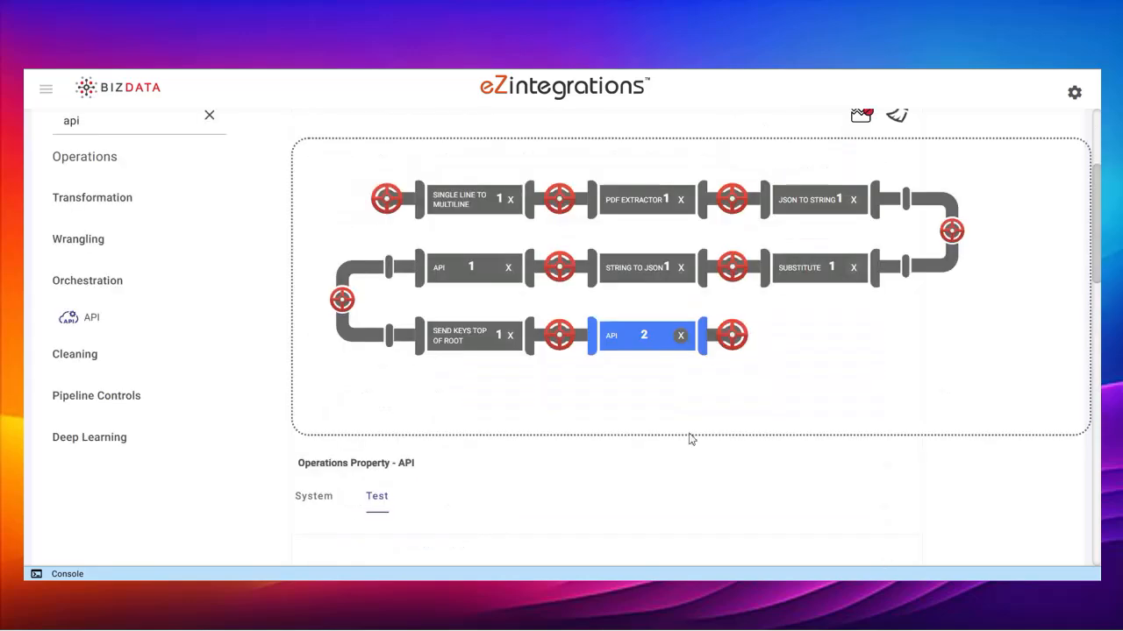
left_click(129, 374)
scroll(654, 414, "down", 2)
left_click(326, 414)
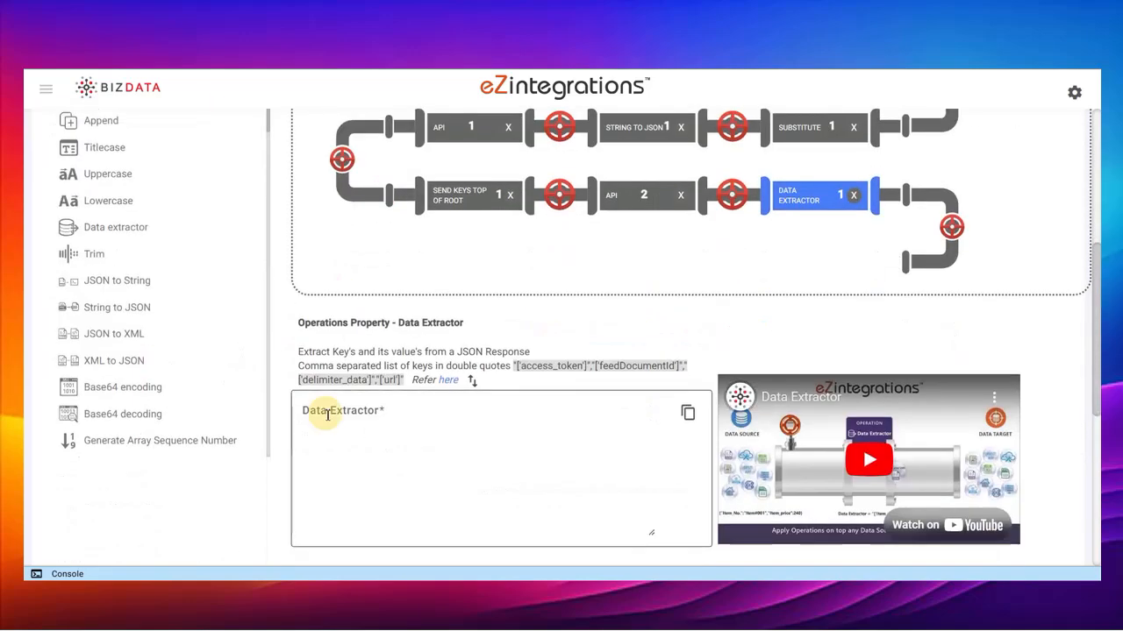
type("\"['bizdata_dataset_response']\",\"['processed_text']\"")
- Add a second Send Keys Top of Root operation with column to root "['bizdata_dataset_response']['result']"
scroll(105, 338, "down", 2)
left_click(104, 339)
left_click(396, 480)
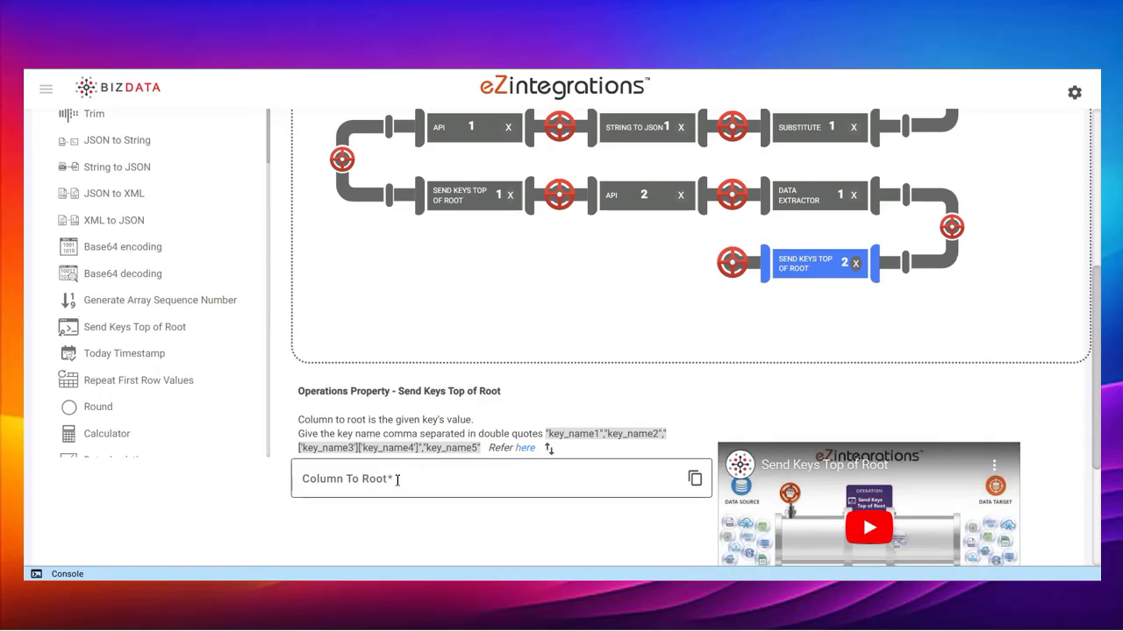
type("\"['bizdata_dataset_response']['result']\"")
- Add a second Single Line to Multiline operation to the pipeline and set its chopkey to [query]
scroll(354, 296, "up", 2)
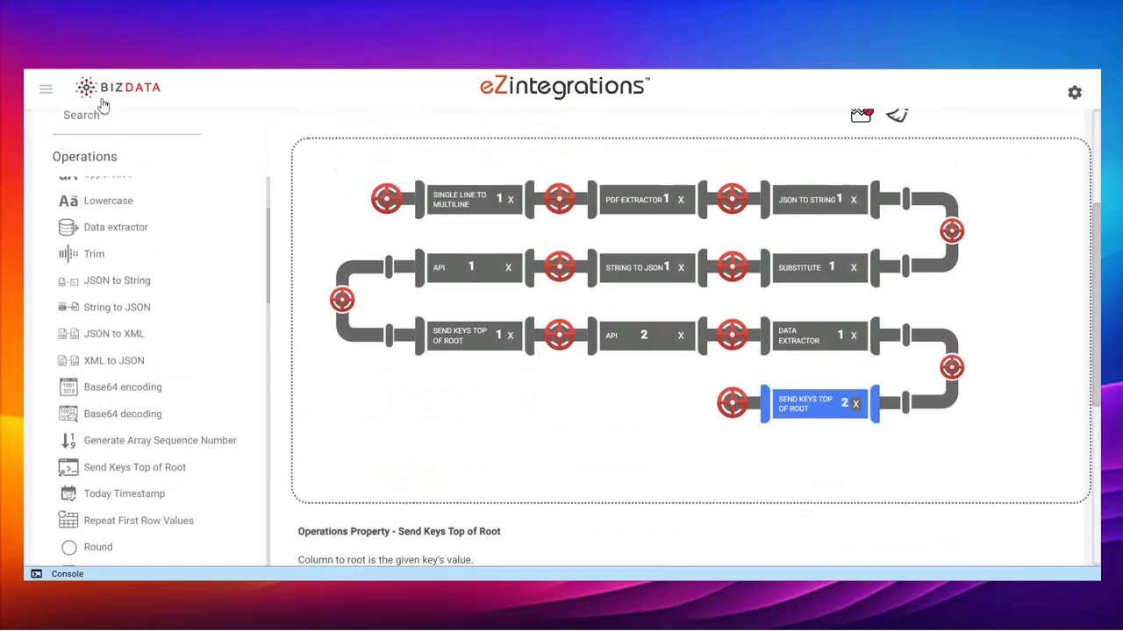
left_click(71, 110)
type("sing")
left_click(126, 276)
scroll(491, 413, "down", 3)
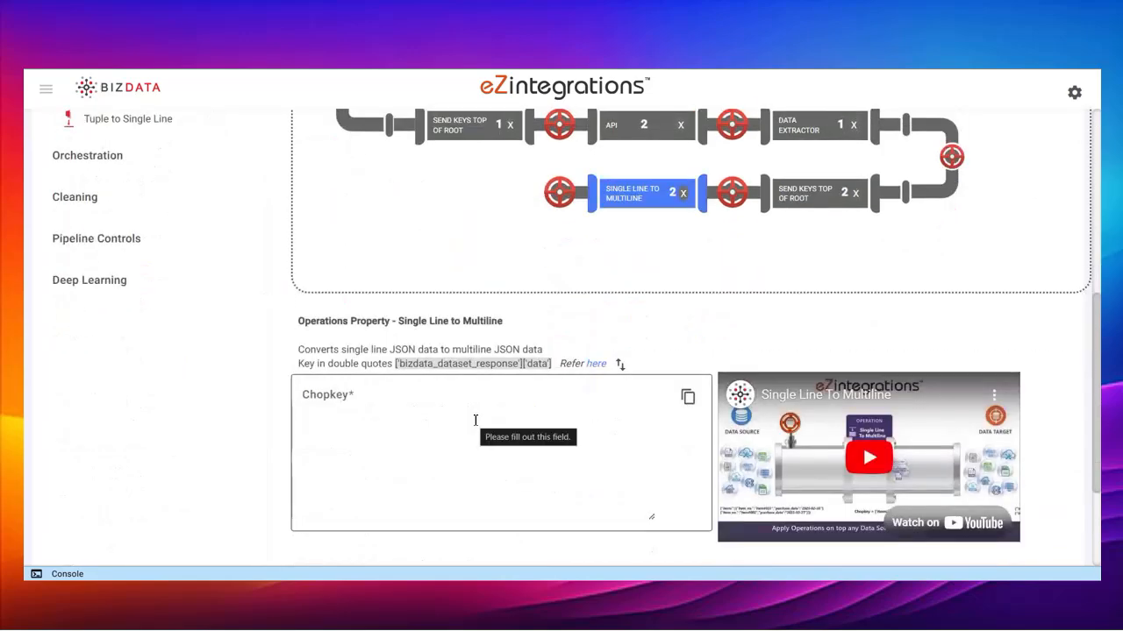
left_click(477, 421)
type("[query]")
- Add a third Send Keys Top of Root operation after the second Single Line to Multiline
scroll(476, 421, "up", 3)
left_click(211, 184)
left_click(136, 467)
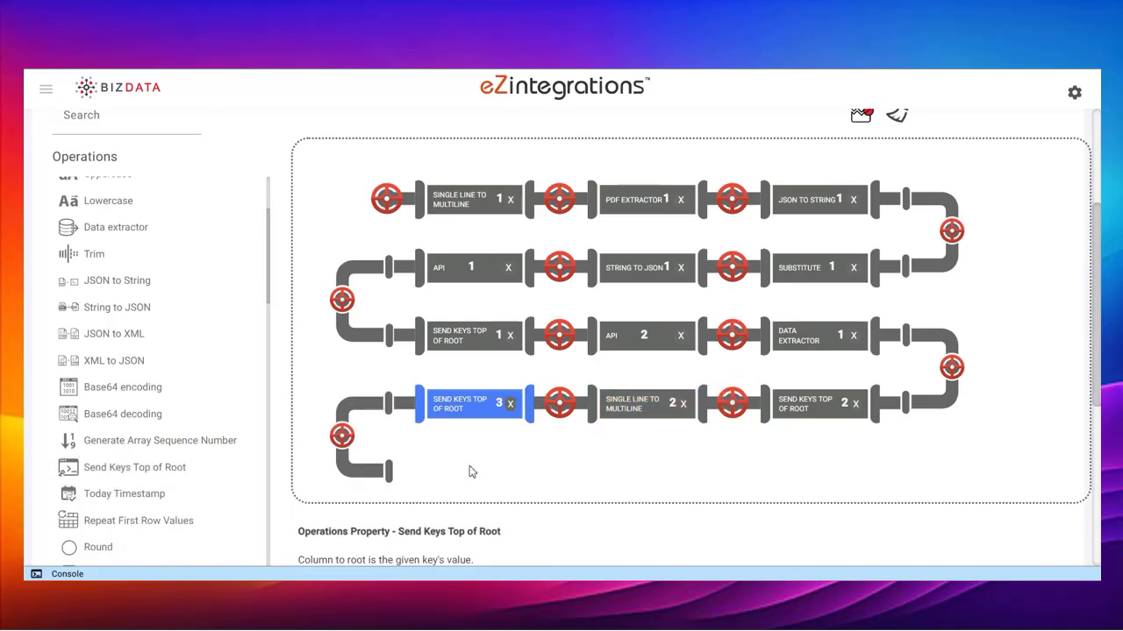
scroll(482, 482, "down", 3)
- Add a third API operation after the third Send Keys Top of Root
scroll(302, 327, "up", 2)
left_click(82, 115)
type("api")
left_click(100, 320)
scroll(609, 459, "down", 5)
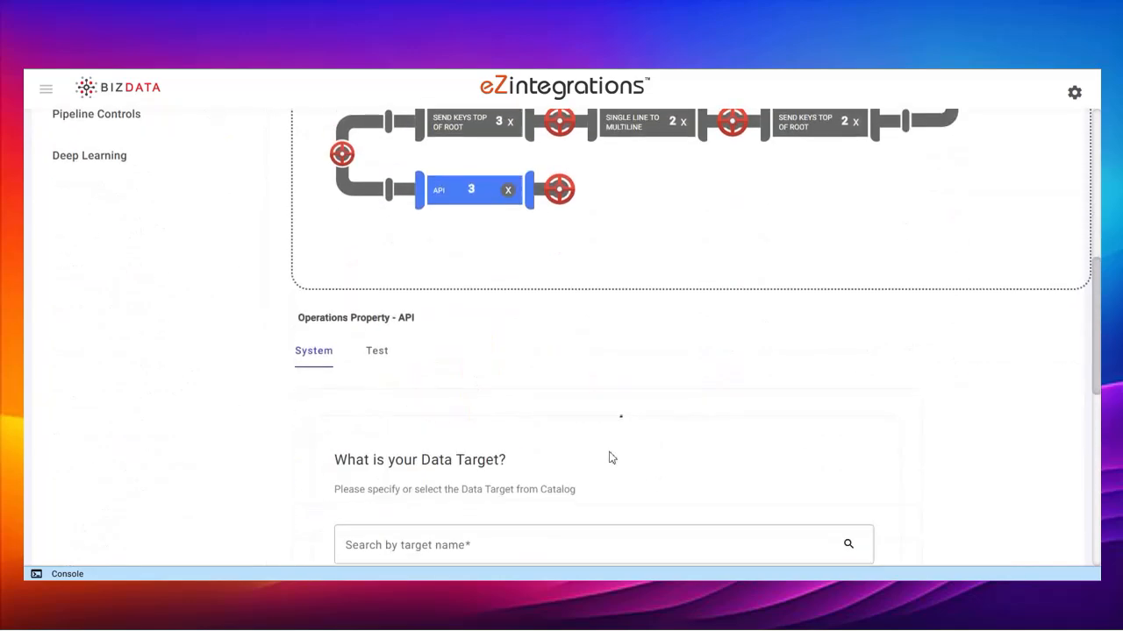
- Set the third API operation's data target and target name to Bizdata LLM and its business object to Data
left_click(407, 336)
key("ctrl+a")
type("Bizdata LLM")
left_click(407, 447)
type("Bizdata LLM")
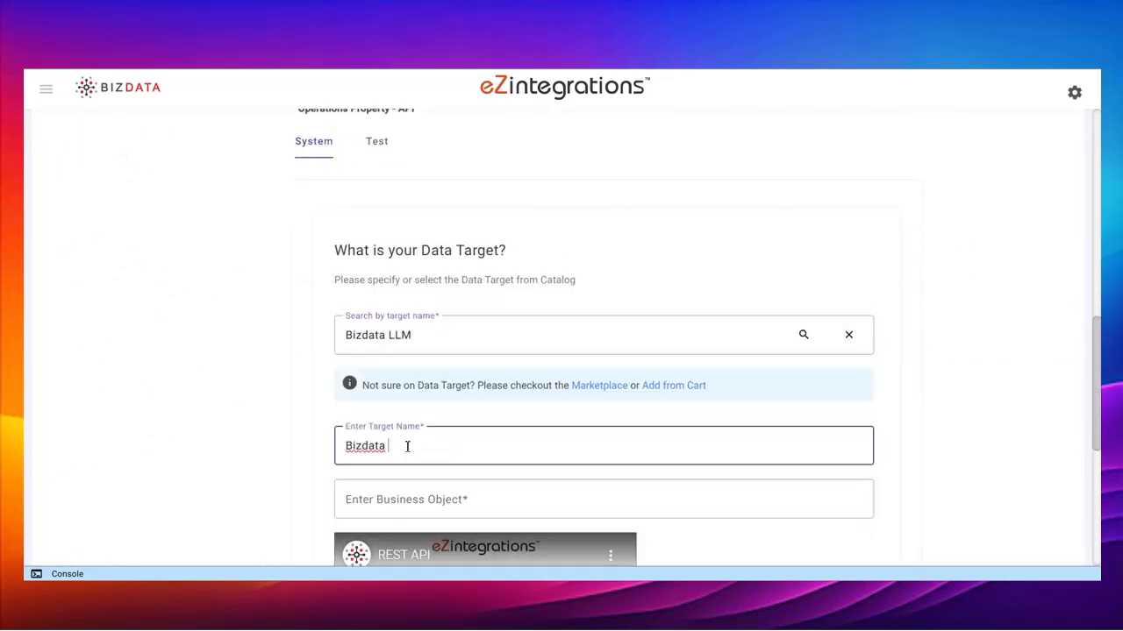
left_click(427, 507)
type("Data")
left_click(373, 141)
left_click(373, 287)
left_click(351, 378)
left_click(459, 289)
type("https://api-fm.bizdata360.com/api/chat")
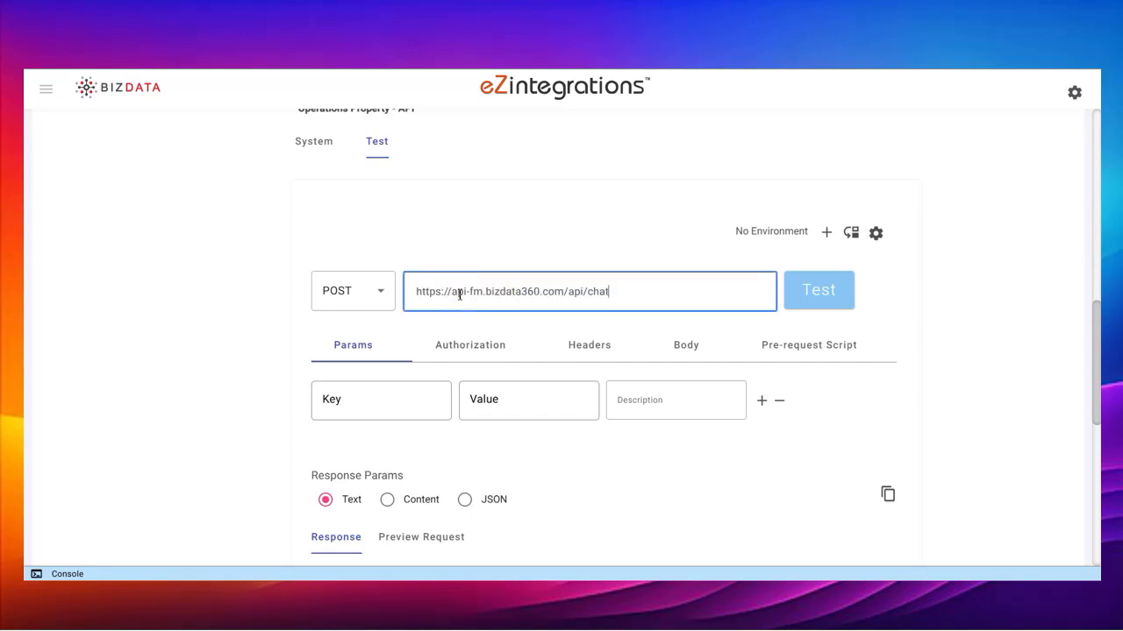
- Add a Content-Type header with value application/json and an X-API-Key header to the chat request
left_click(589, 345)
left_click(376, 408)
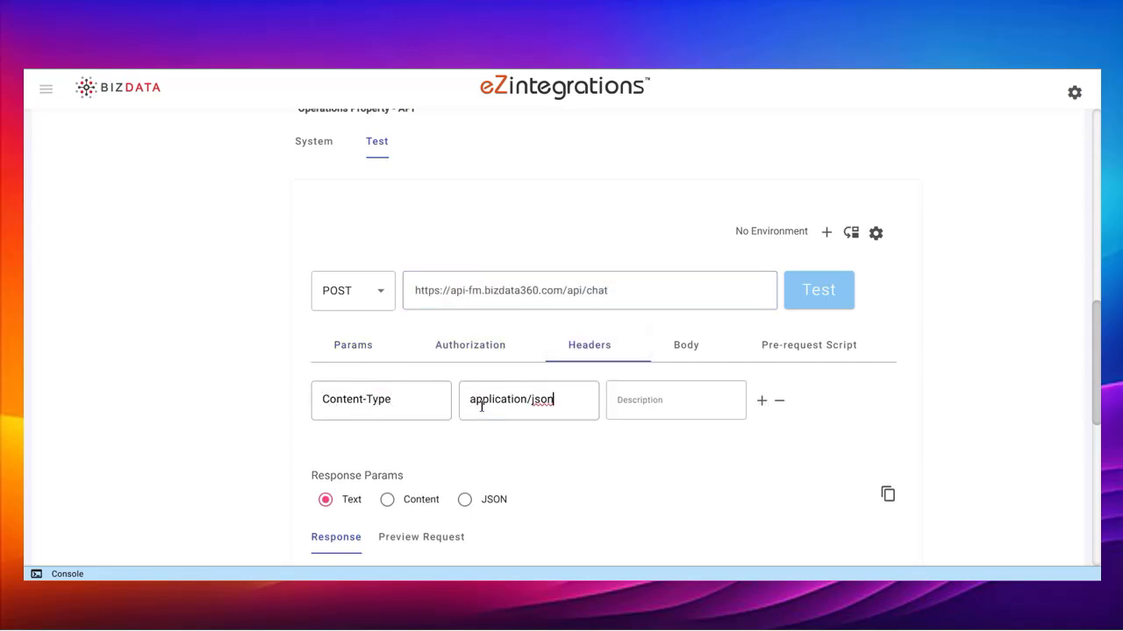
left_click(761, 403)
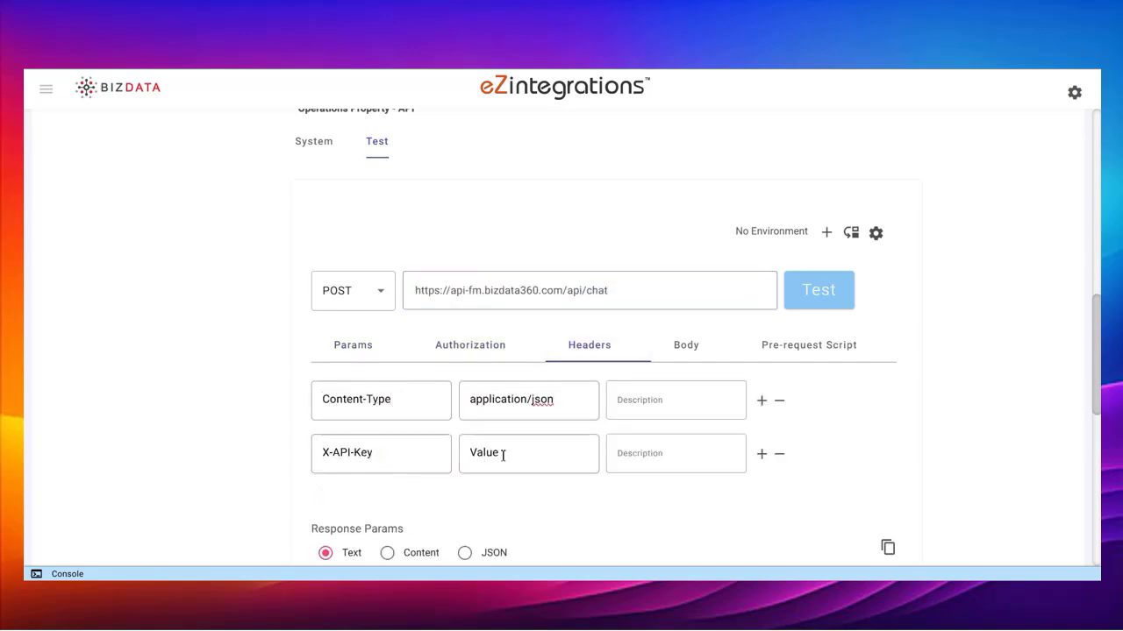
- Enter the chat request's text body asking model goldfinch1-moe:3b for the most appropriate document type from {%^processed_text^%} and {%^description^%}, with "stream": false
left_click(683, 347)
scroll(348, 371, "down", 1)
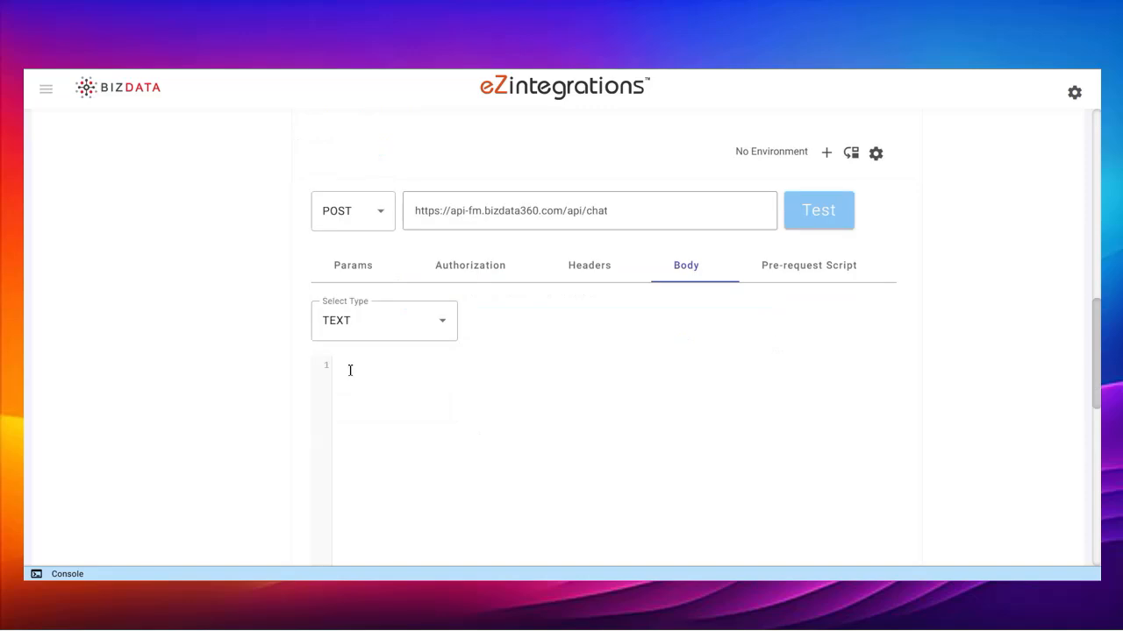
left_click(349, 371)
type("{    \"model\": \"goldfinch1-moe:3b\",    \"messages\": [      { \"role\": \"user\", \"content\": \"Based on the following content, identify the most appropriate document type based on the document type available in 'Description' key. Do not provide any additional information or multiple document type: Content: {%^processed_text^%} Document Types: {%^description^%} Answer: \" }    ],    \"stream\": false  }")
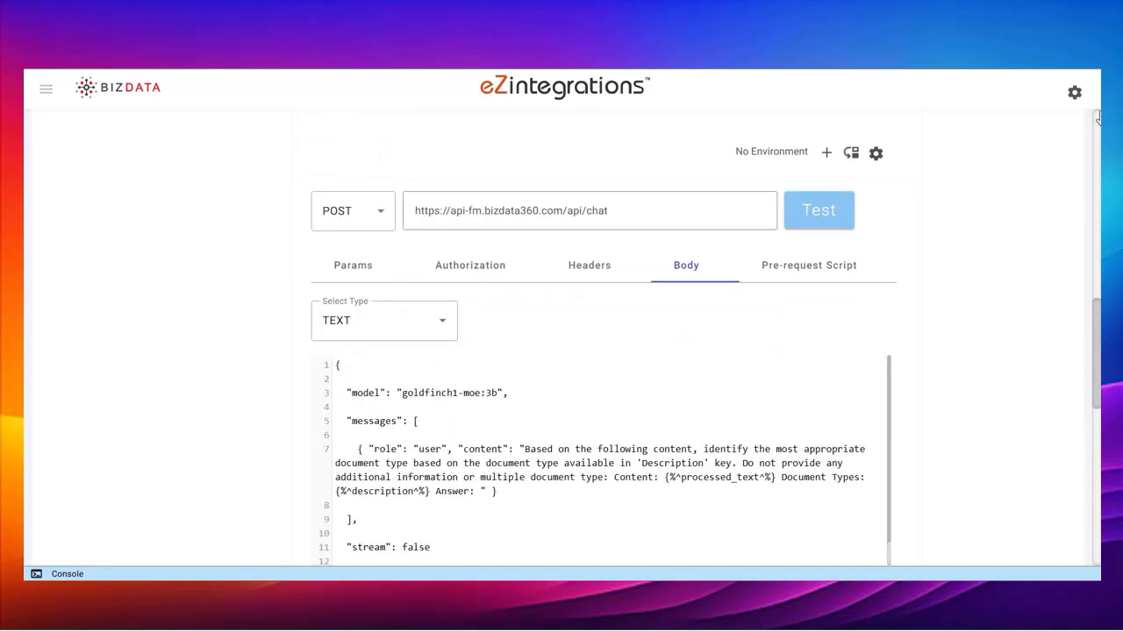
- Add a third Single Line to Multiline operation after the chat API with chopkey ['bizdata_dataset_response']['choices']
scroll(714, 304, "up", 7)
left_click(209, 177)
left_click(154, 184)
type("singl")
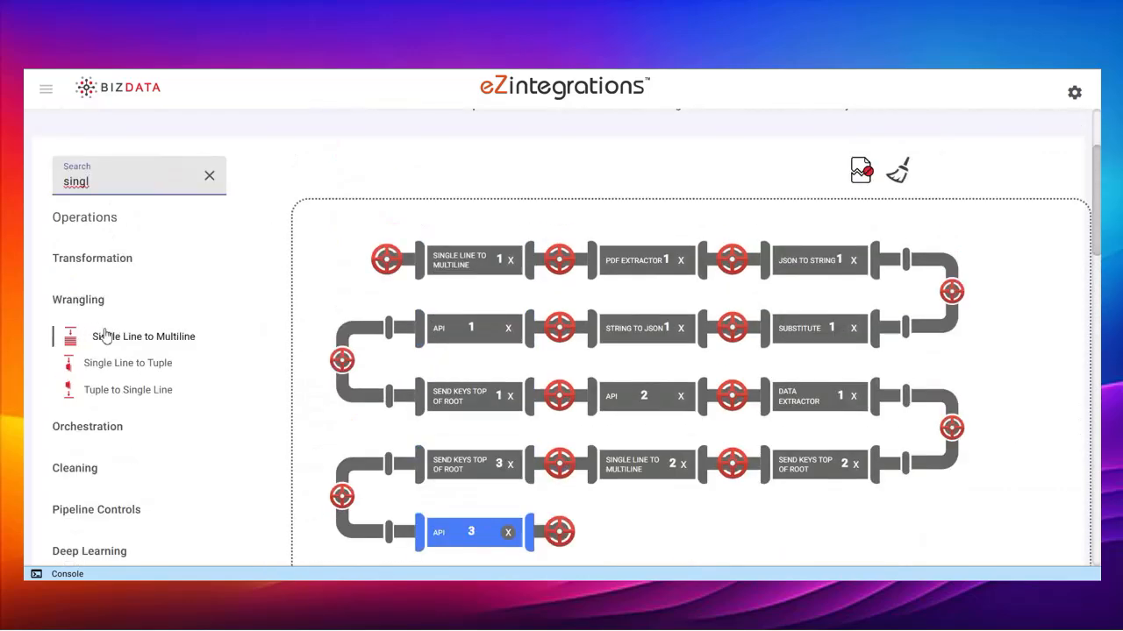
left_click(108, 333)
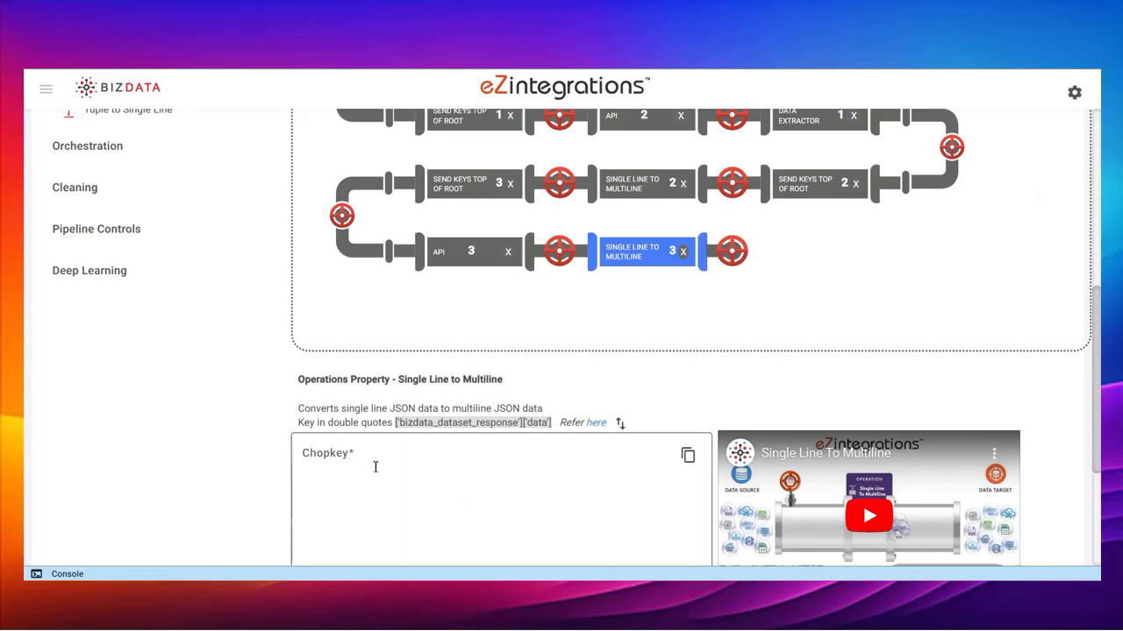
left_click(376, 466)
type("['bizdata_dataset_response']['choices']")
- Add a second Data Extractor operation at the pipeline's end with keys "['message']['content']","['processed_text']"
scroll(352, 333, "up", 4)
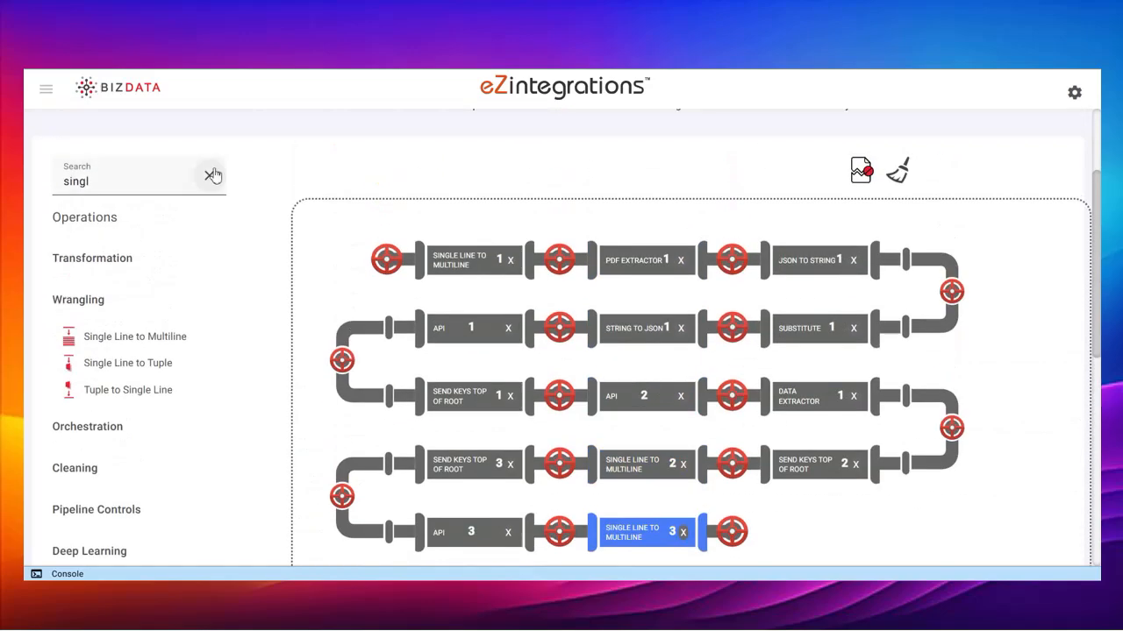
left_click(213, 176)
scroll(198, 228, "down", 2)
scroll(166, 316, "down", 1)
left_click_drag(127, 218, 776, 386)
scroll(631, 408, "down", 3)
left_click(427, 430)
type("\"['message']['content']\",\"['processed_text']\"")
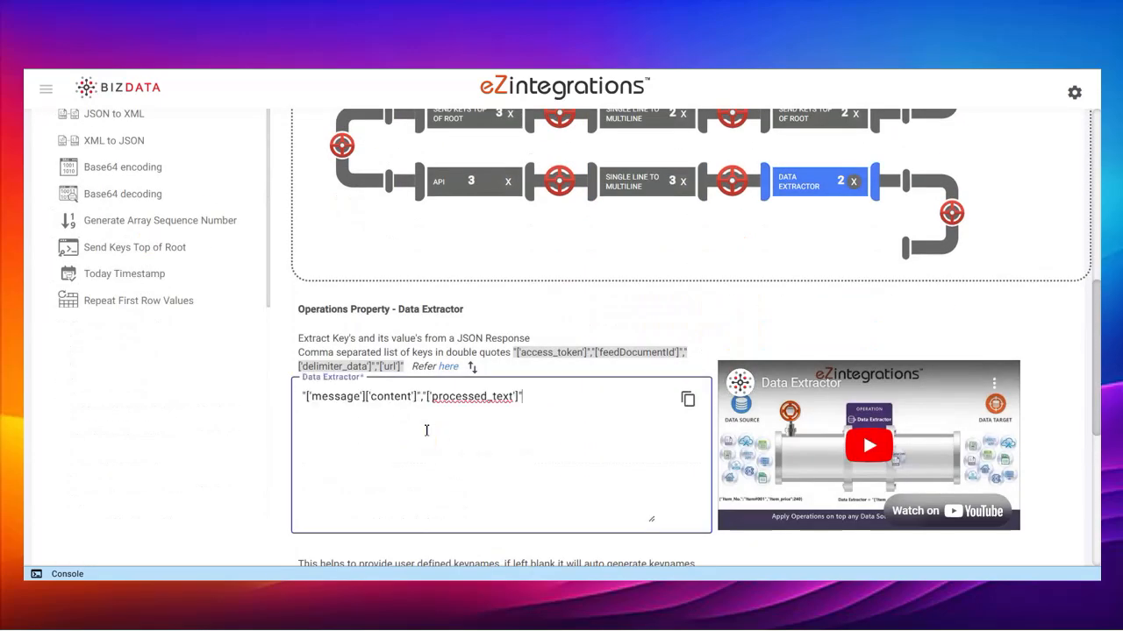
- Test the pipeline through Single Line to Multiline 1 and examine the fetched file's details in the console output
scroll(657, 366, "up", 5)
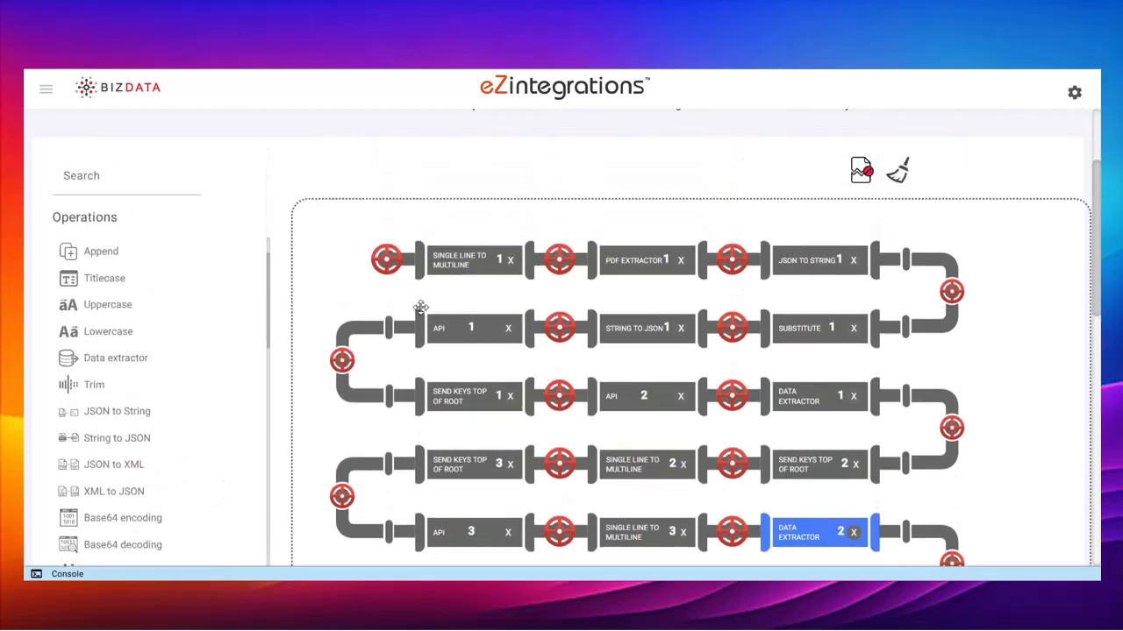
left_click(74, 574)
left_click(560, 263)
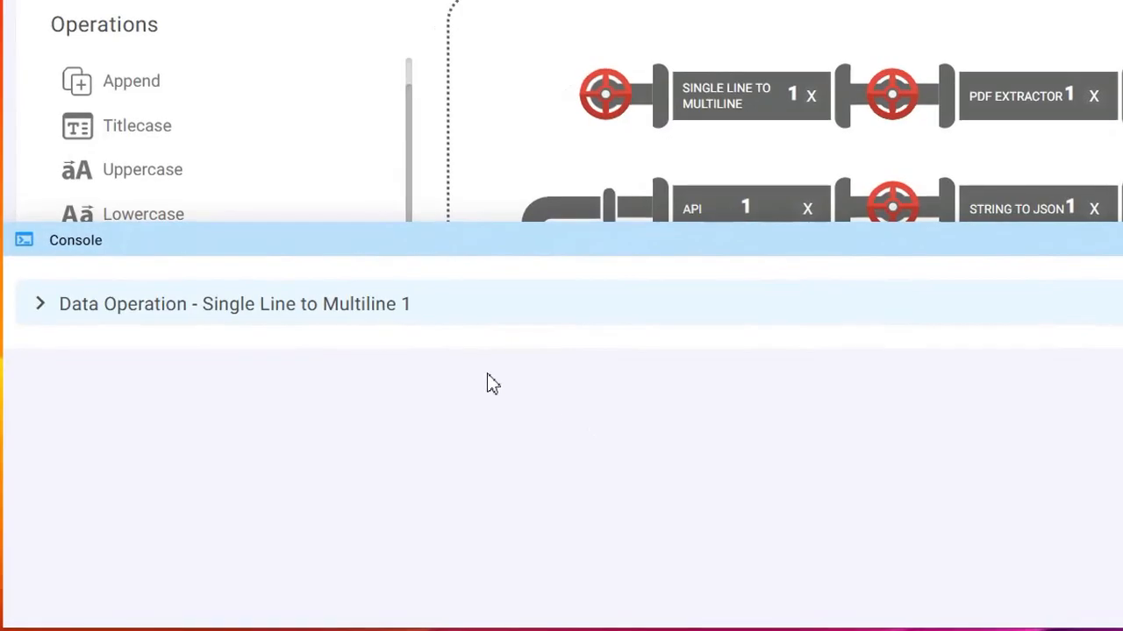
left_click(47, 388)
left_click(96, 383)
scroll(176, 456, "down", 8)
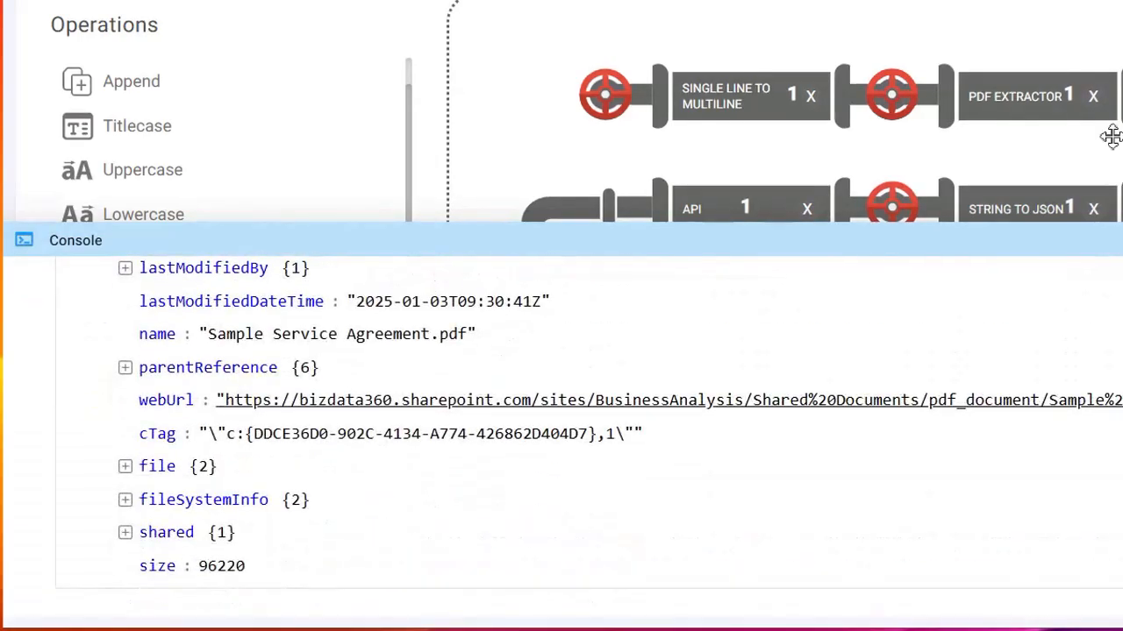
- Test the pipeline through PDF Extractor 1 and examine the extracted processed_text in the first record
left_click(866, 203)
left_click(46, 386)
left_click(81, 433)
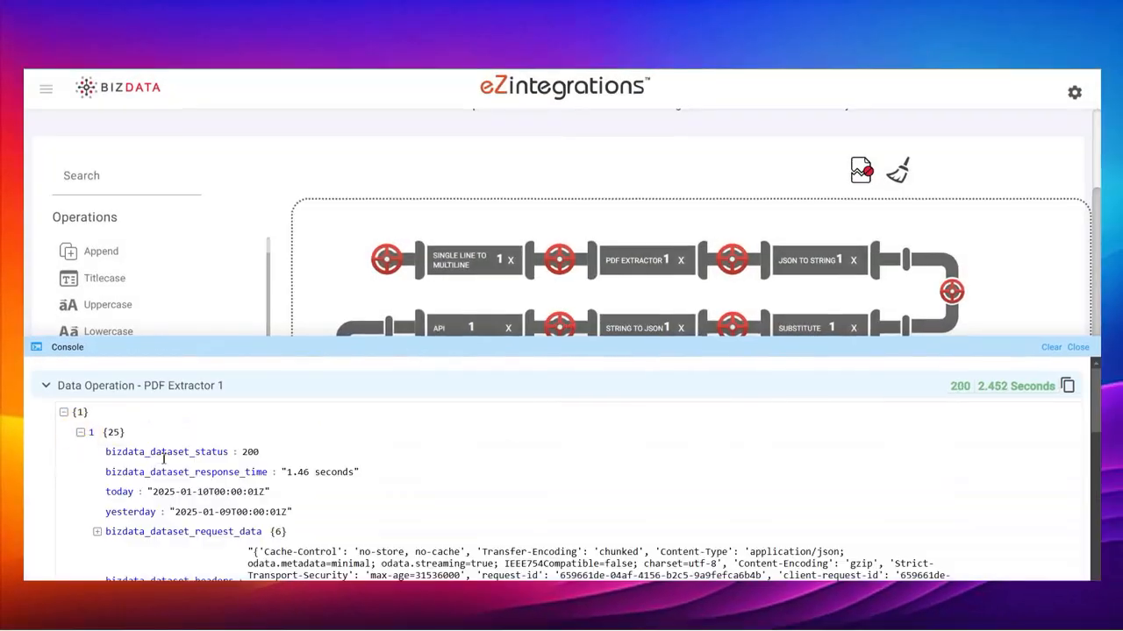
scroll(163, 458, "down", 5)
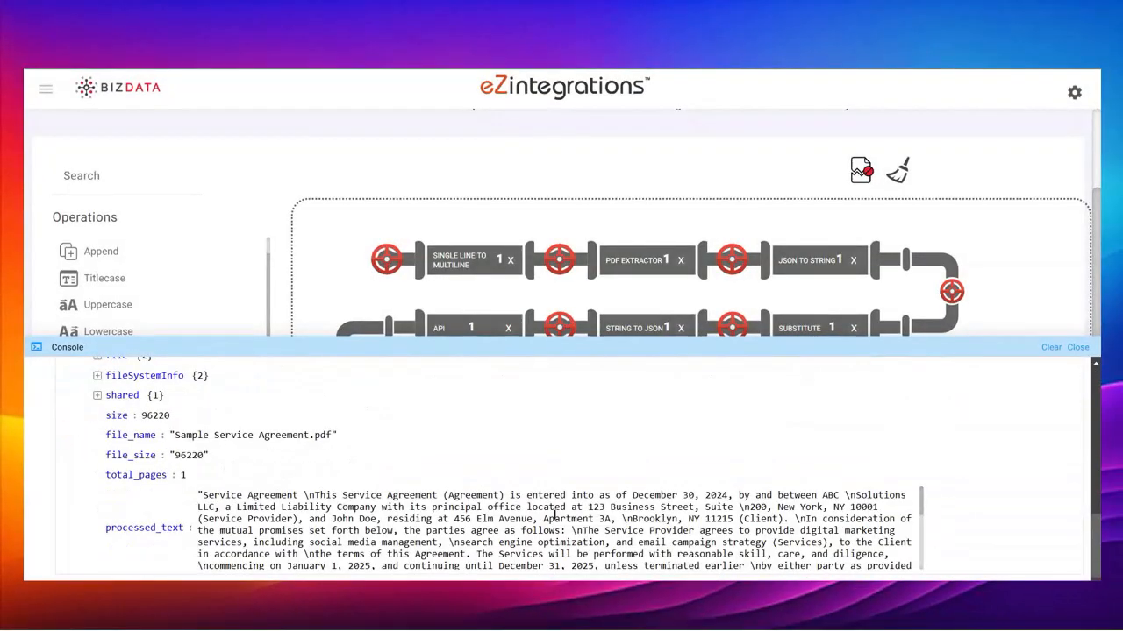
scroll(483, 287, "down", 1)
- Test the pipeline through API 1 and expand the response body to examine the embedding values
left_click(341, 292)
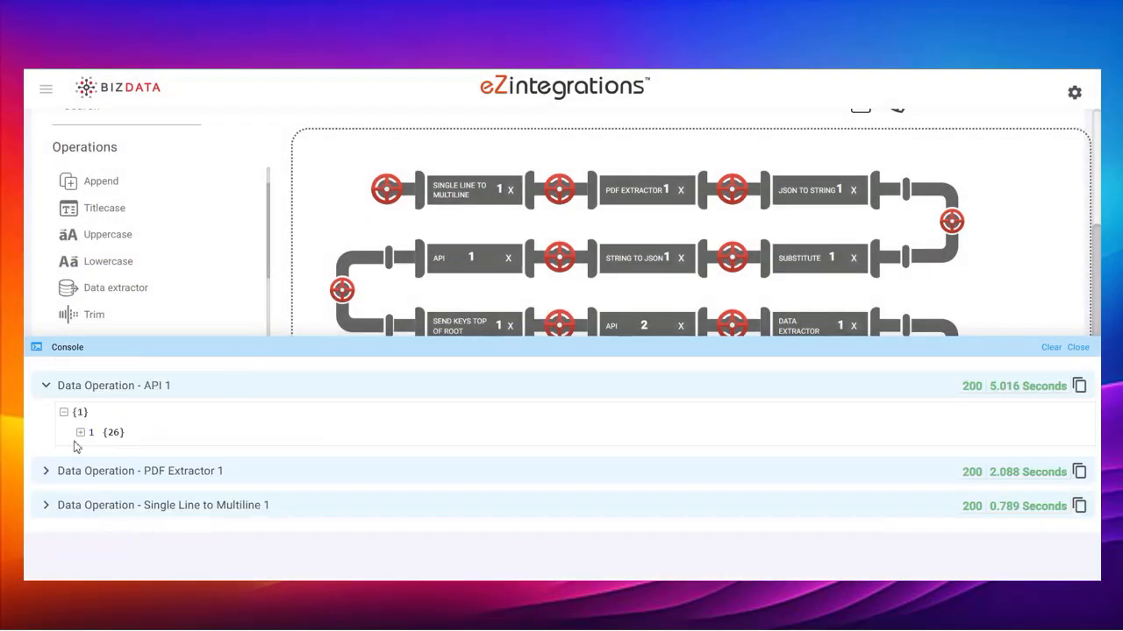
left_click(81, 433)
scroll(203, 494, "down", 5)
left_click(97, 533)
scroll(98, 537, "down", 1)
left_click(115, 477)
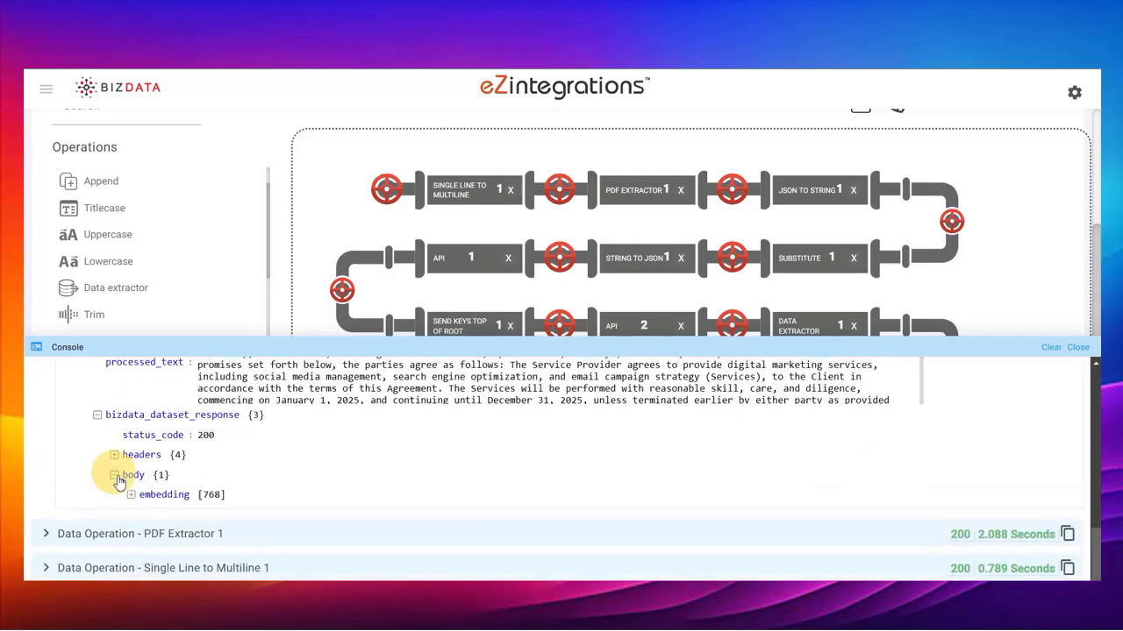
left_click(131, 494)
scroll(175, 456, "down", 1)
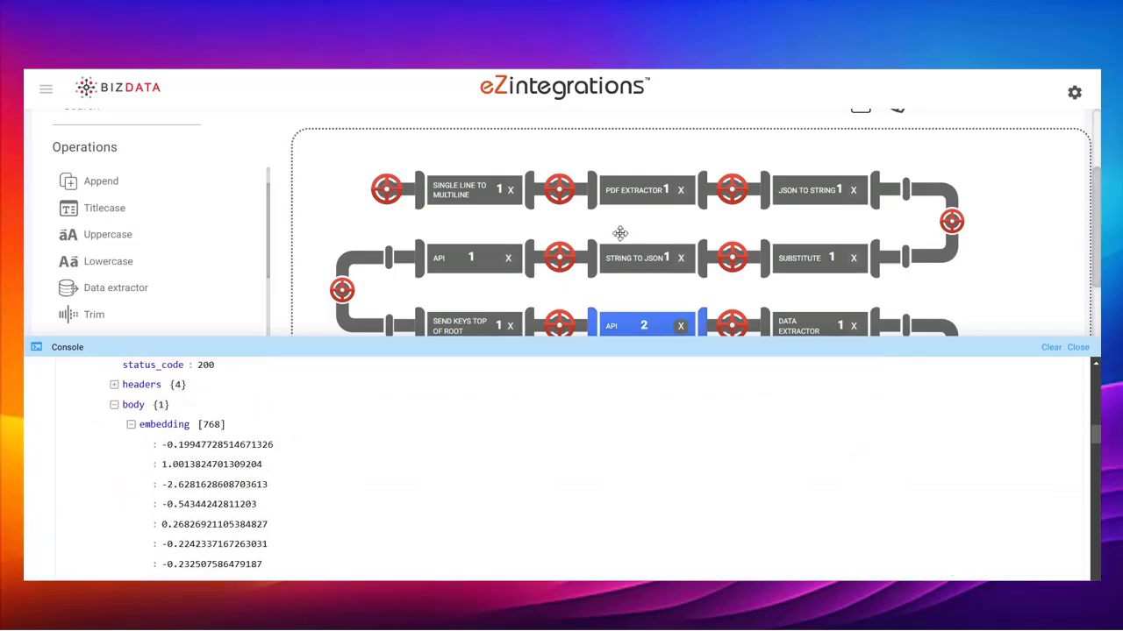
- Test the pipeline through API 2 and expand its response down to the first Qdrant points and their payload
scroll(631, 241, "down", 1)
left_click(732, 255)
left_click(81, 433)
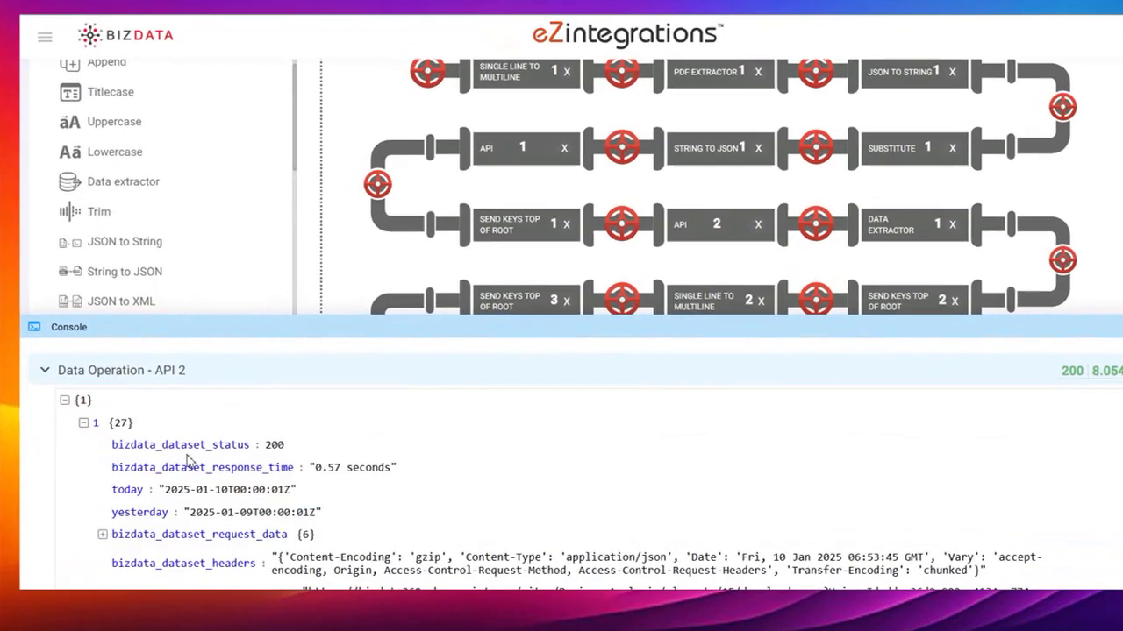
scroll(175, 466, "down", 8)
left_click(98, 441)
left_click(114, 460)
left_click(131, 481)
scroll(131, 483, "down", 1)
left_click(147, 431)
left_click(163, 470)
left_click(208, 543)
scroll(245, 518, "down", 1)
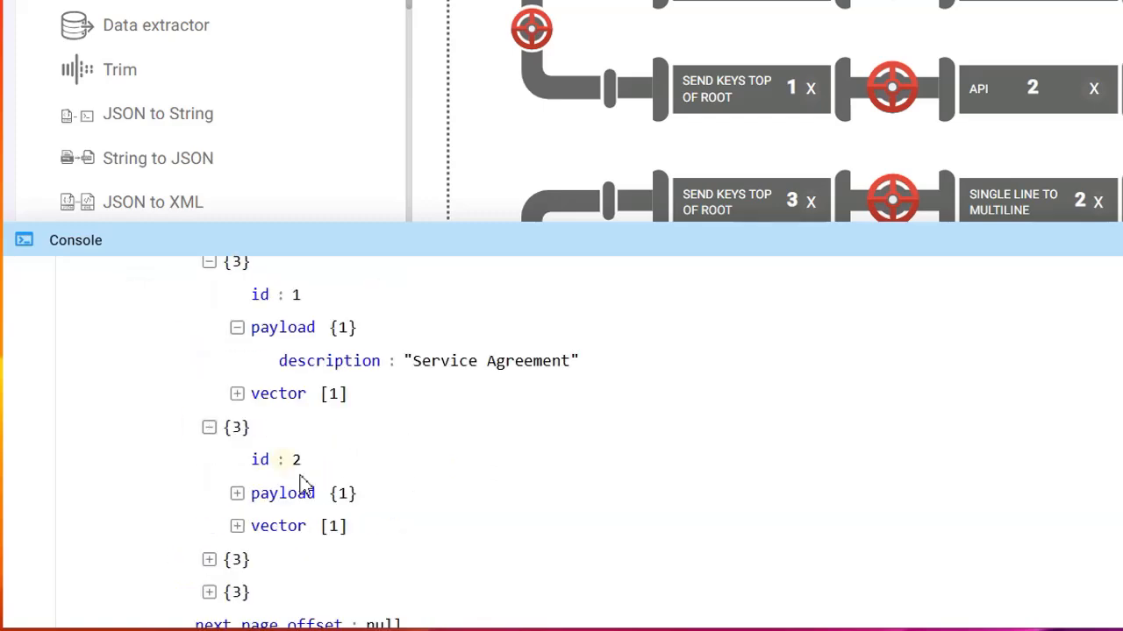
- Expand the payloads of the remaining Qdrant points to read their document type descriptions
left_click(237, 493)
scroll(237, 482, "down", 1)
left_click(209, 477)
scroll(210, 473, "down", 1)
left_click(237, 426)
left_click(209, 526)
left_click(237, 372)
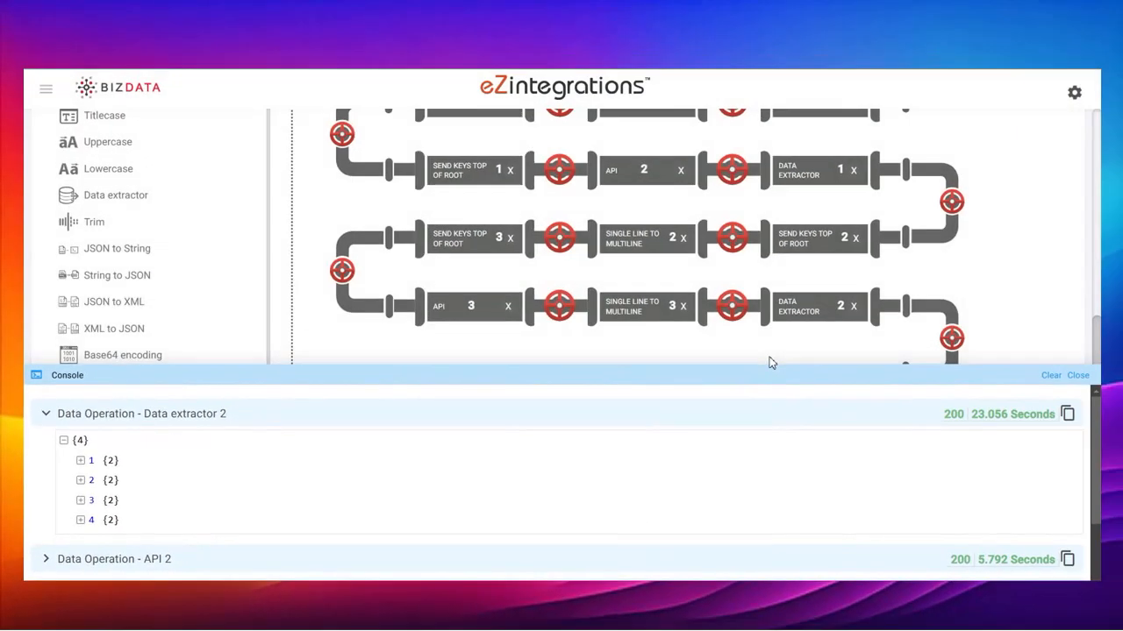
- Expand the first record of the Data Extractor 2 output to check its content and processed_text
left_click(80, 460)
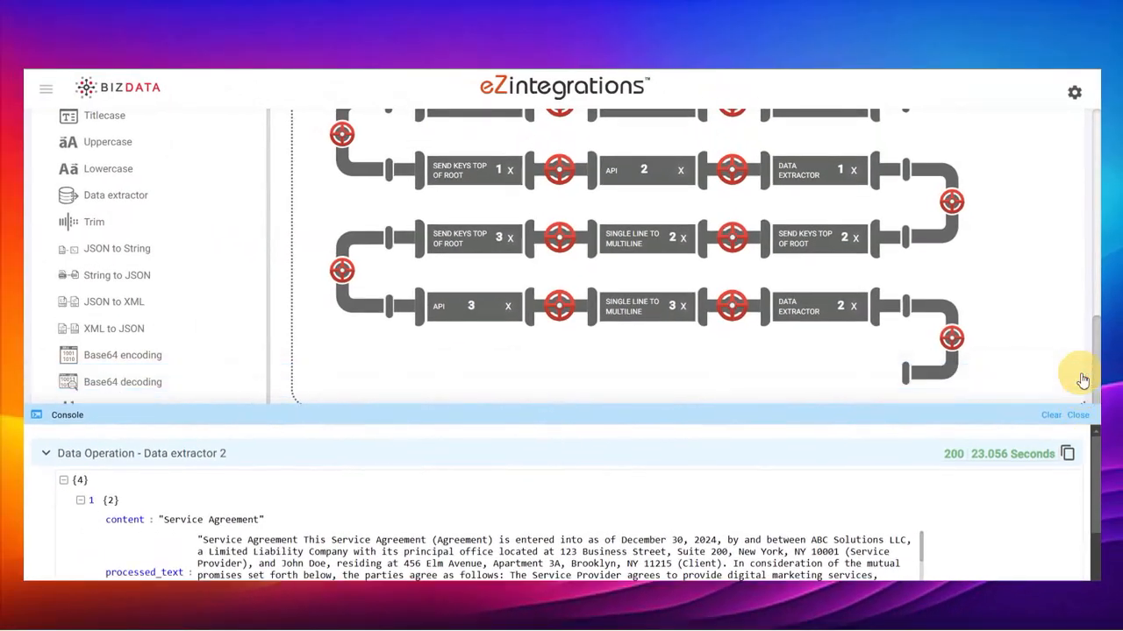
- Close the console and advance the integration to the Data Target stage
left_click(1078, 415)
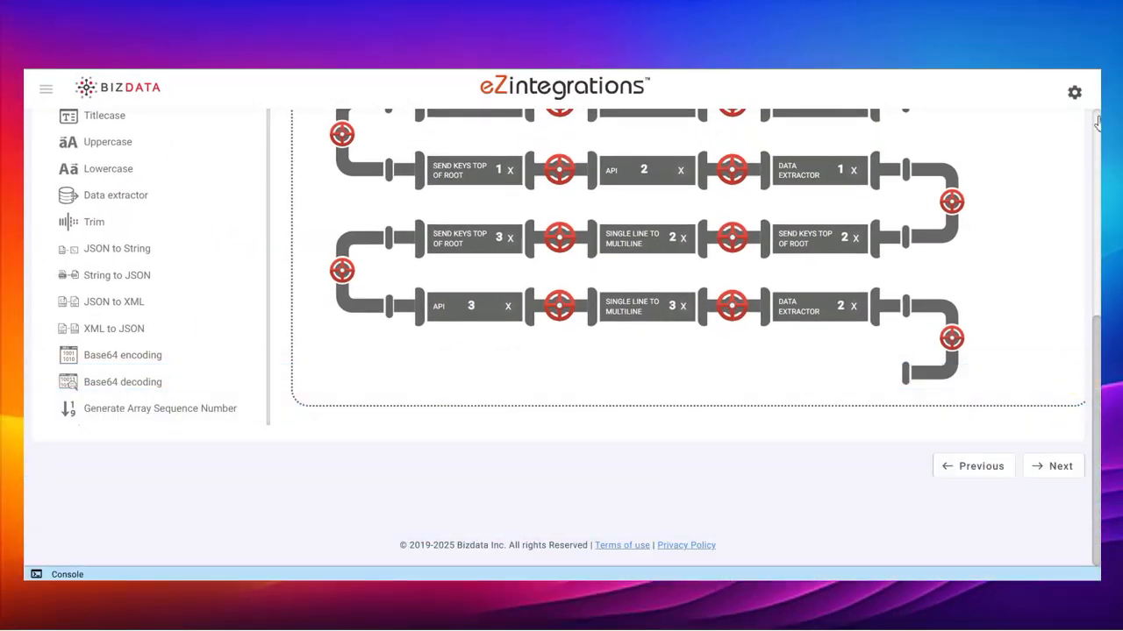
scroll(800, 351, "down", 1)
scroll(798, 355, "up", 5)
scroll(798, 355, "down", 5)
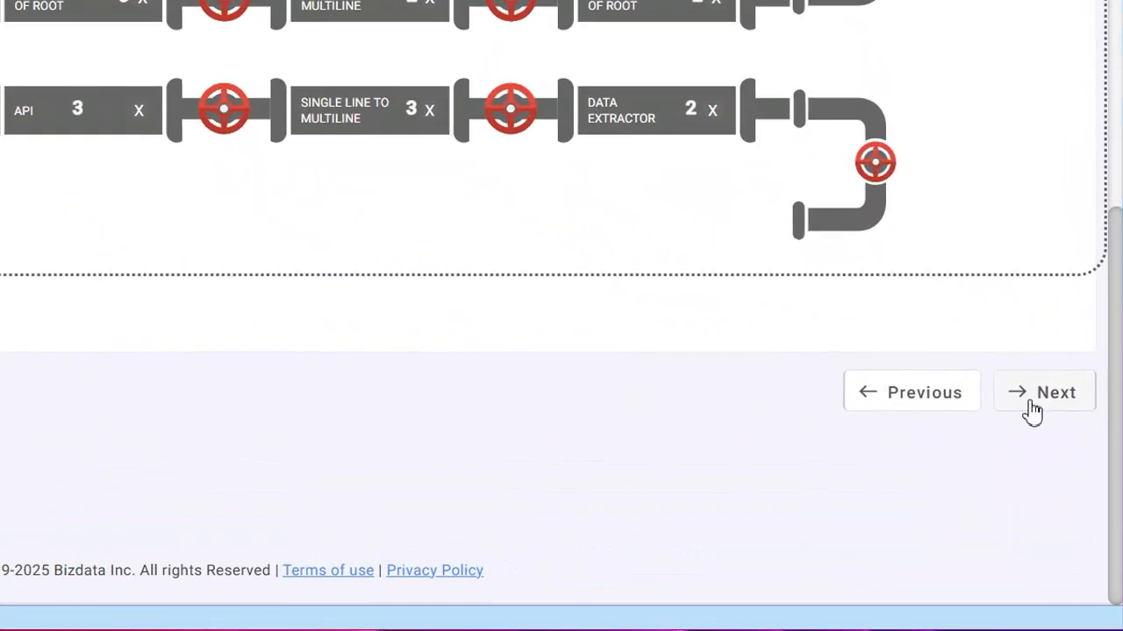
left_click(1032, 403)
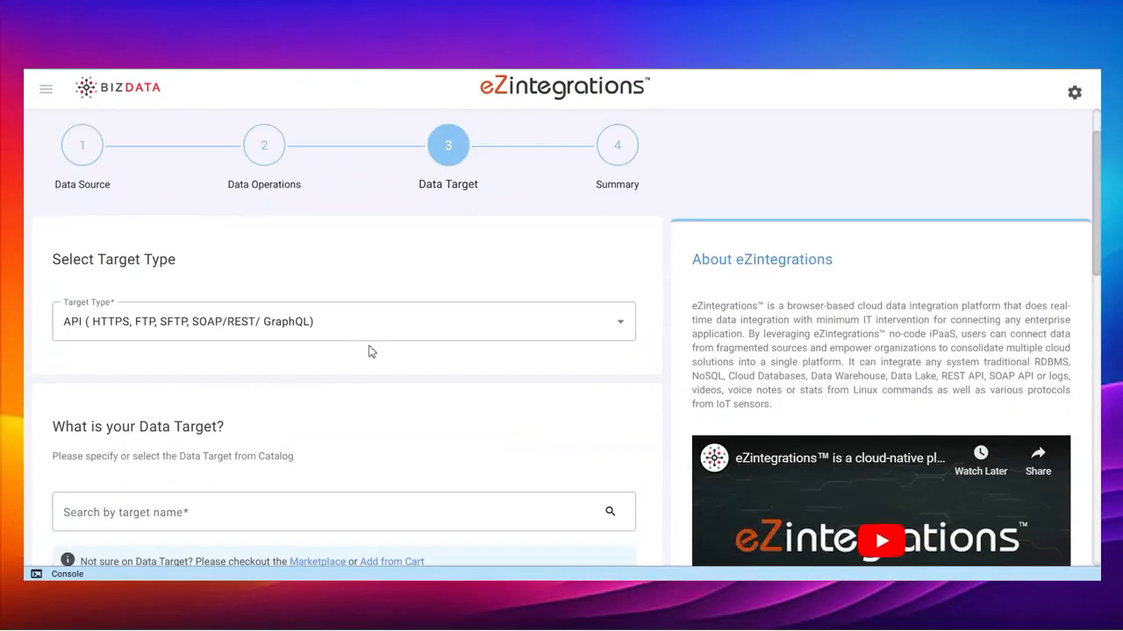
- Set the target type to Bizintel360 Data Lake Ingestion
scroll(369, 350, "down", 2)
left_click(283, 184)
left_click(220, 293)
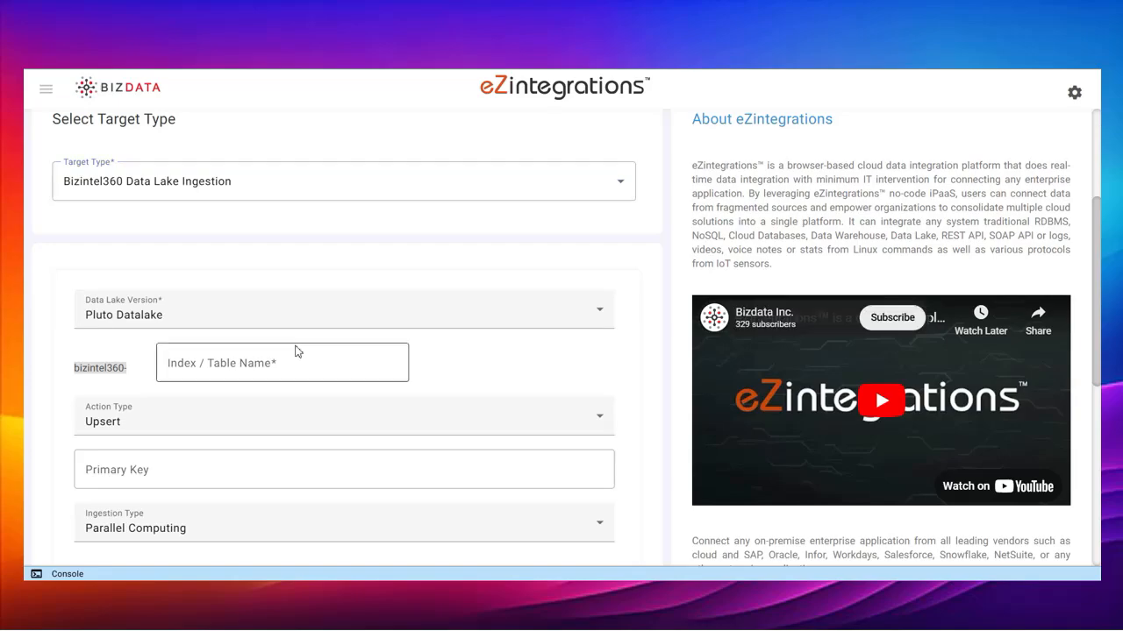
- Name the data lake target's index qdrant_classification and choose its action type
left_click(283, 366)
key("Down")
key("Down")
key("Return")
scroll(311, 224, "down", 3)
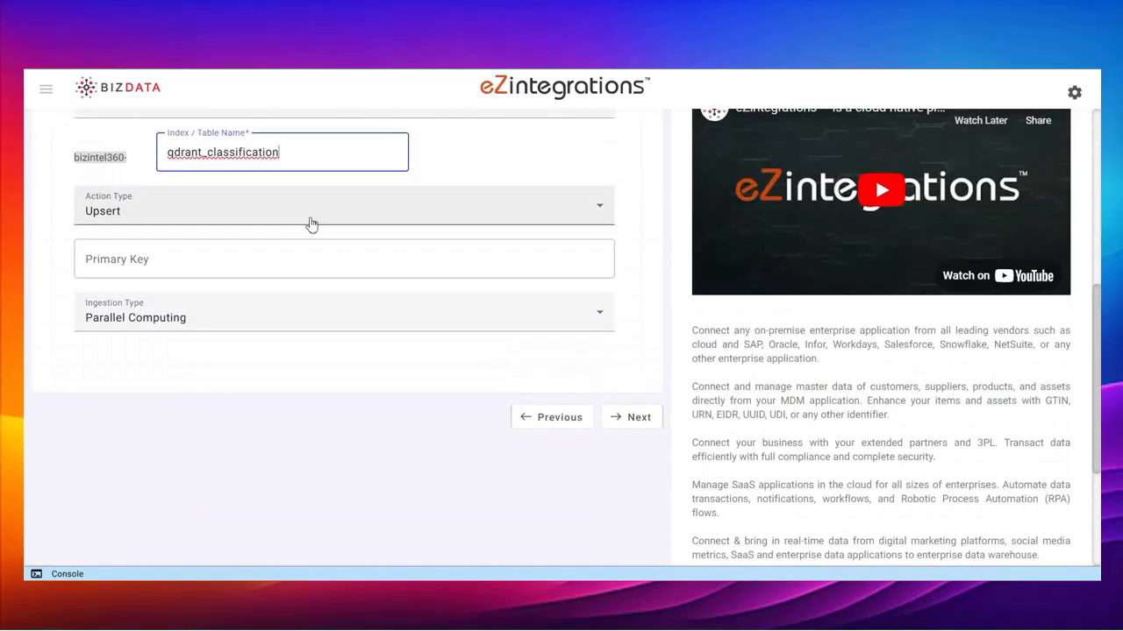
left_click(311, 224)
left_click(126, 380)
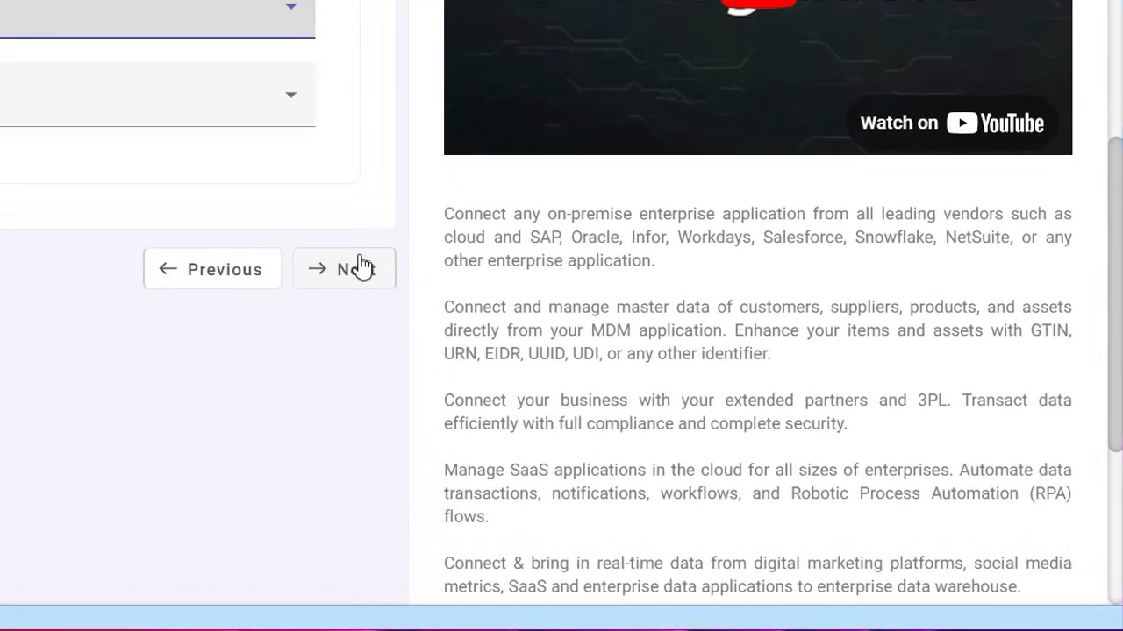
- Advance to the Summary stage and name the integration bridge "Document Classification with Qdrant Vector Database"
left_click(355, 271)
left_click(479, 379)
type("Docu")
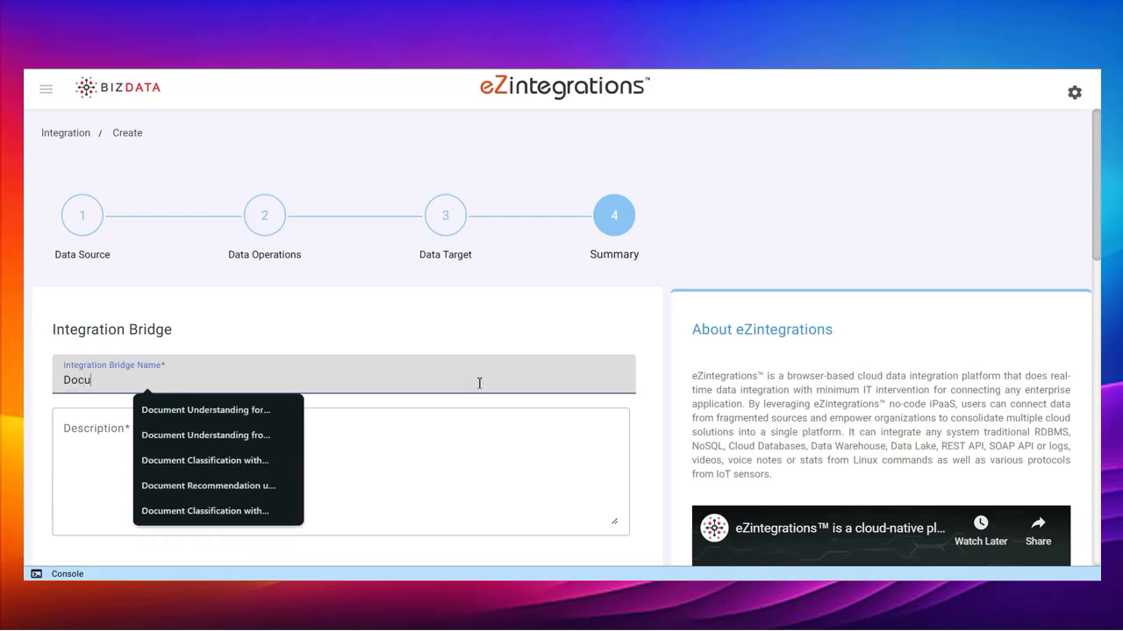
type("ment Classification with Qdrant Vector Database")
- Describe the bridge as "This IB is fetching records from SharePoint and classifying the documents using LLM." and save it
left_click(415, 470)
type("his IB is fetching reco")
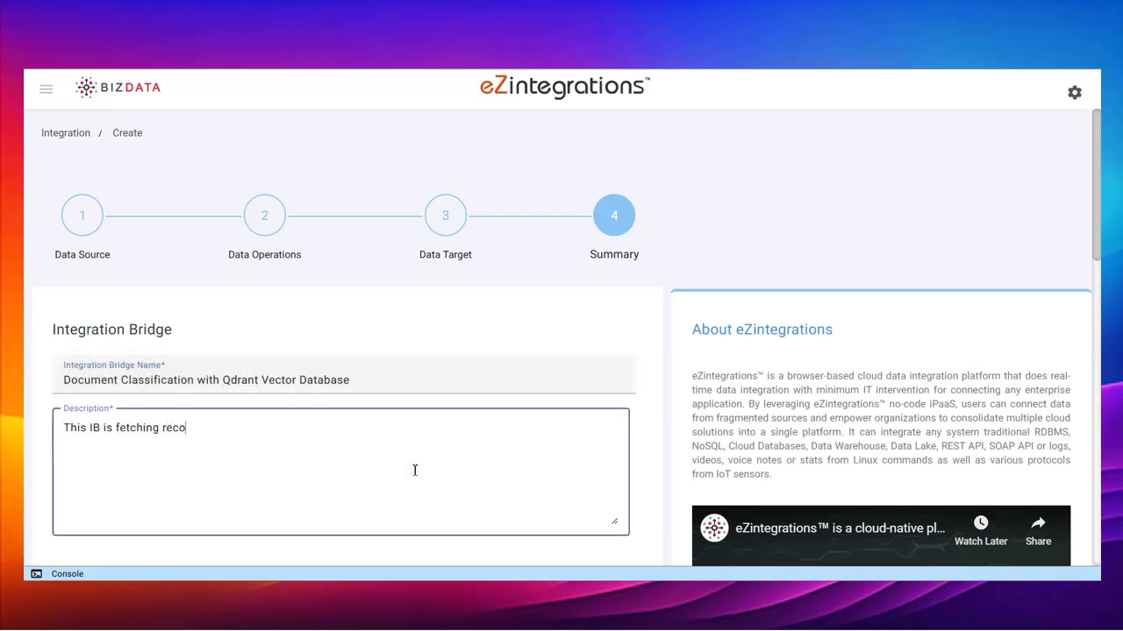
scroll(415, 470, "down", 12)
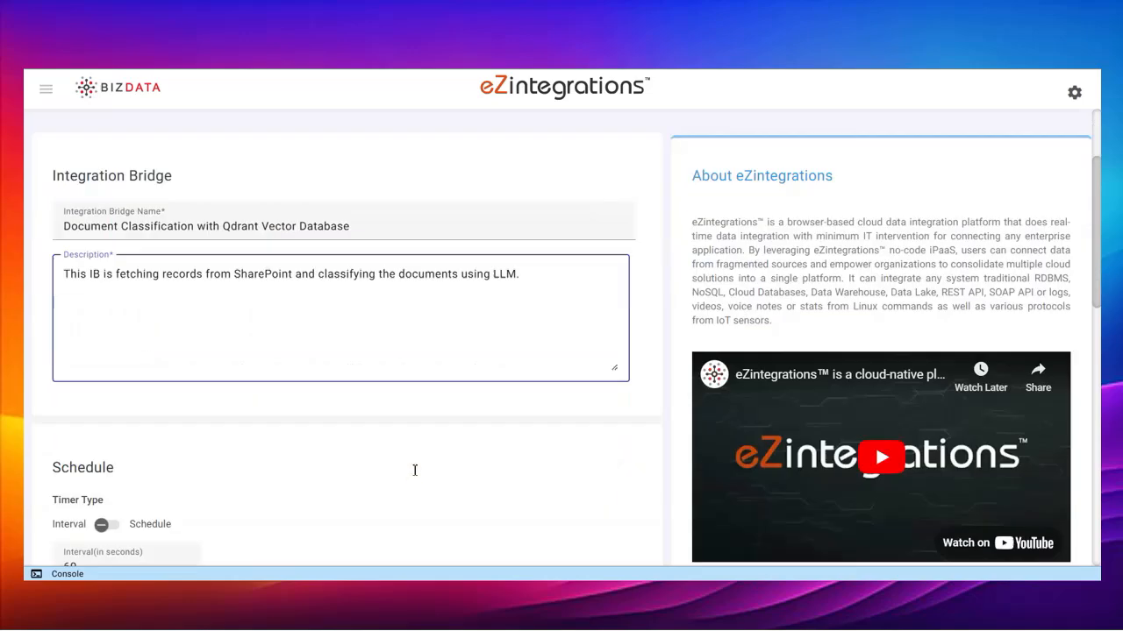
left_click(602, 472)
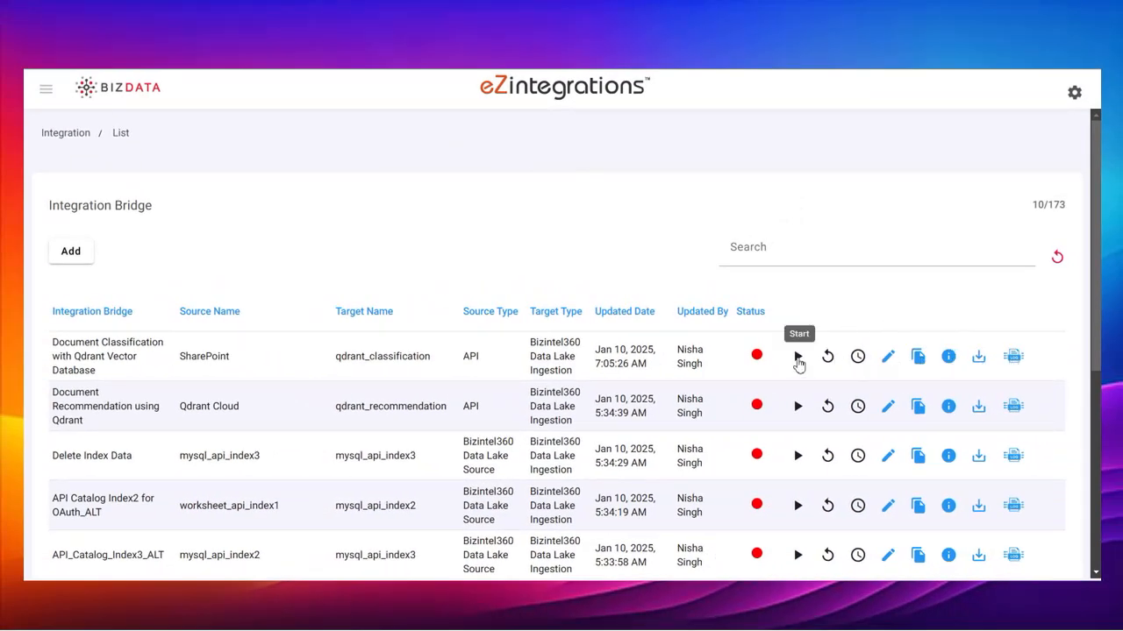
- Start the Document Classification with Qdrant Vector Database bridge and read through its live streaming logs
left_click(798, 358)
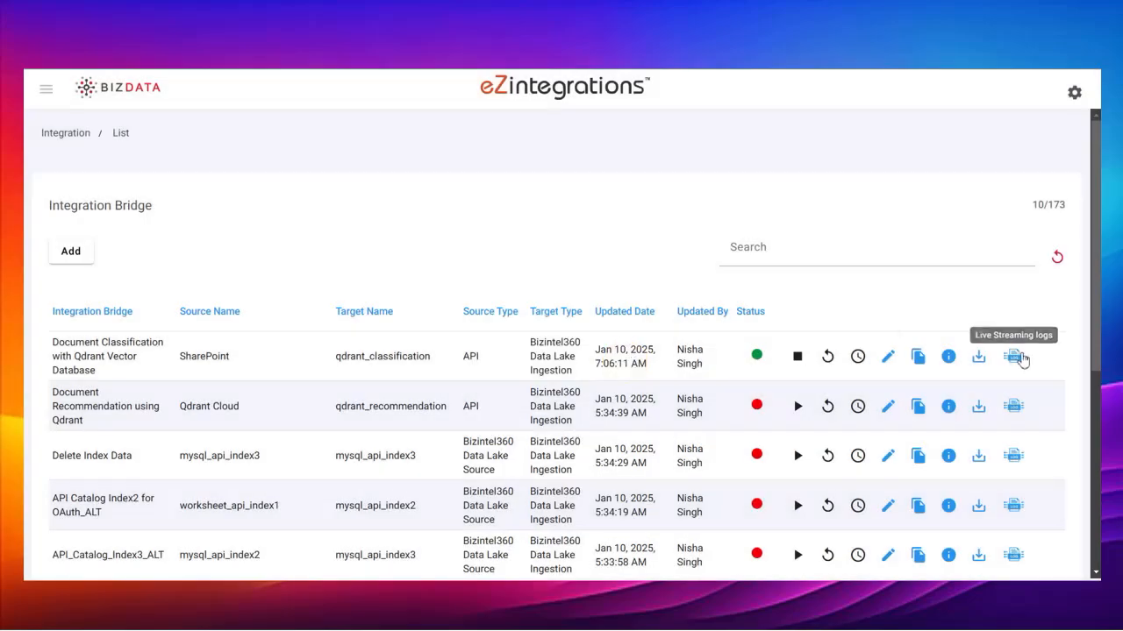
left_click(1013, 358)
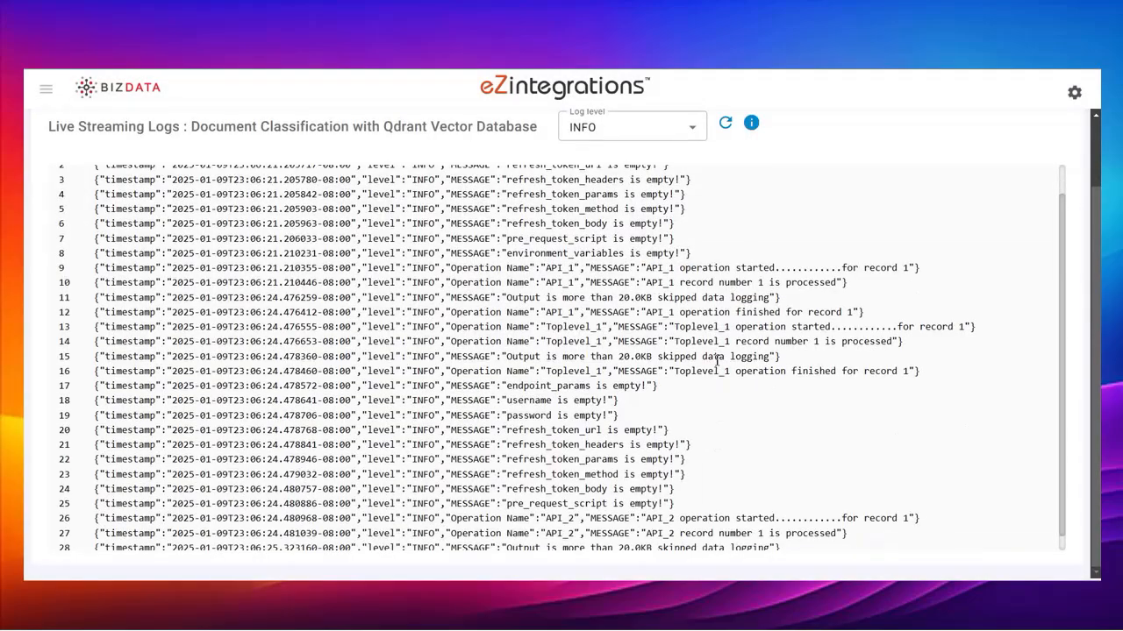
left_click_drag(1064, 186, 1078, 526)
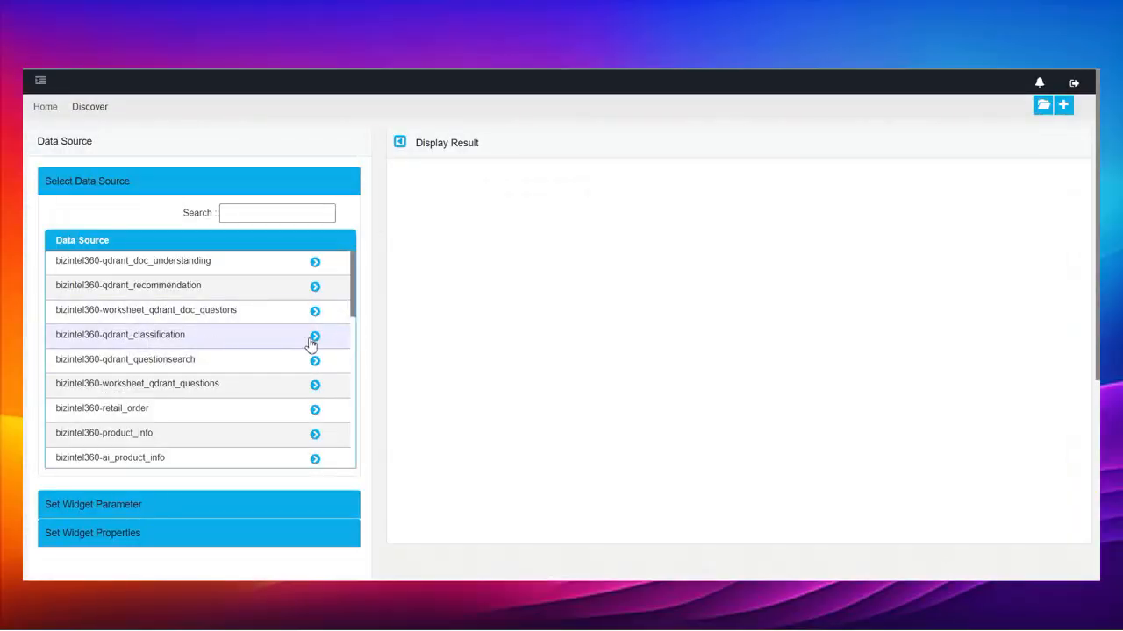
- In the data lake's Discover page, display the content and processed_text fields of the bizintel360-qdrant_classification data source
left_click(313, 340)
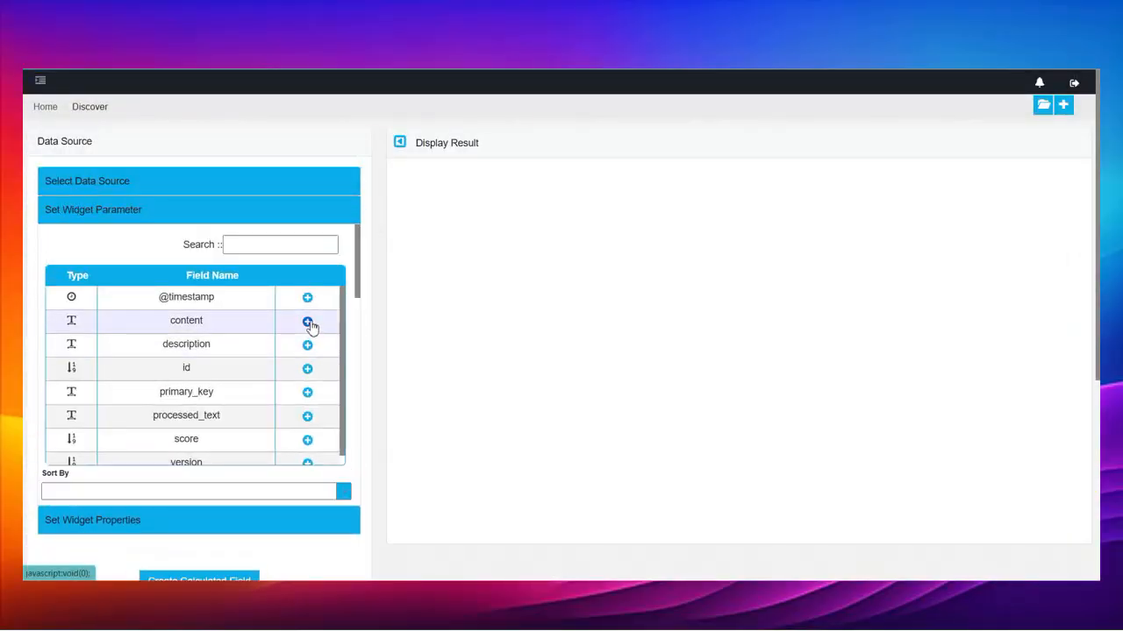
left_click(307, 323)
left_click(307, 416)
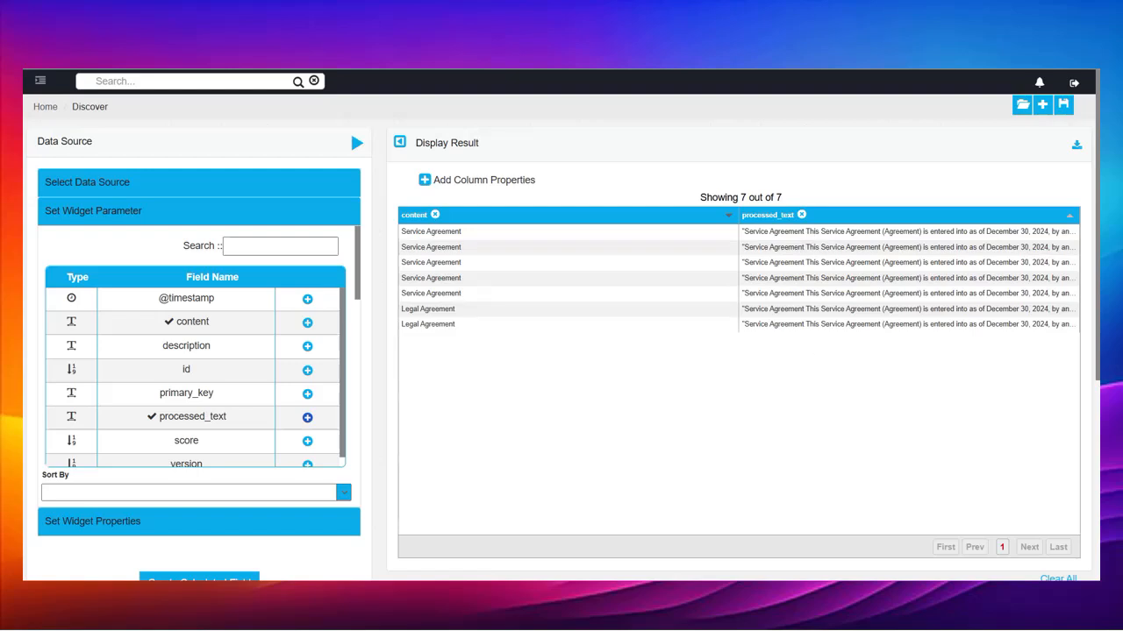